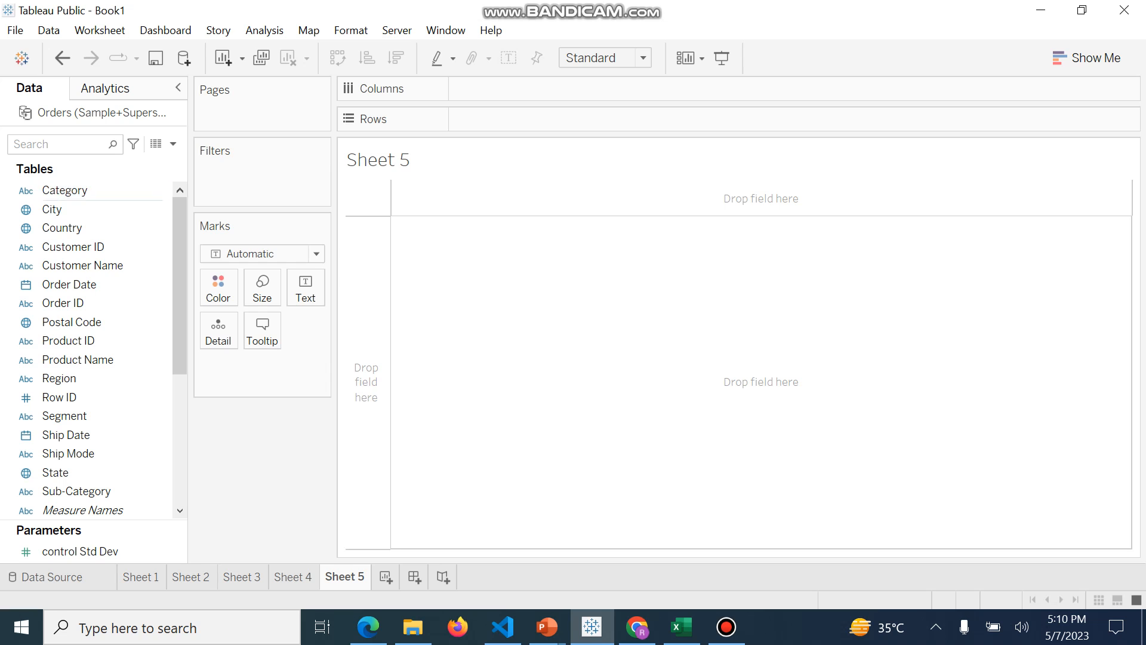
Build the table's rows from Category, with Sub-Category nested inside it
drag(95, 189, 508, 118)
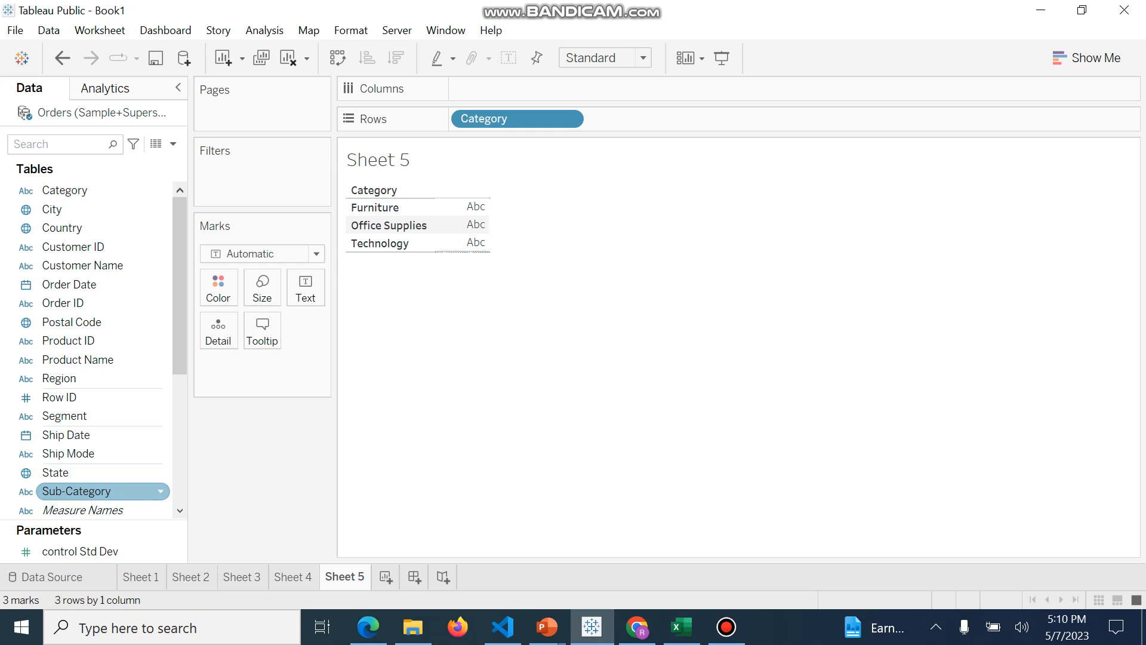
click(78, 491)
drag(77, 492, 418, 227)
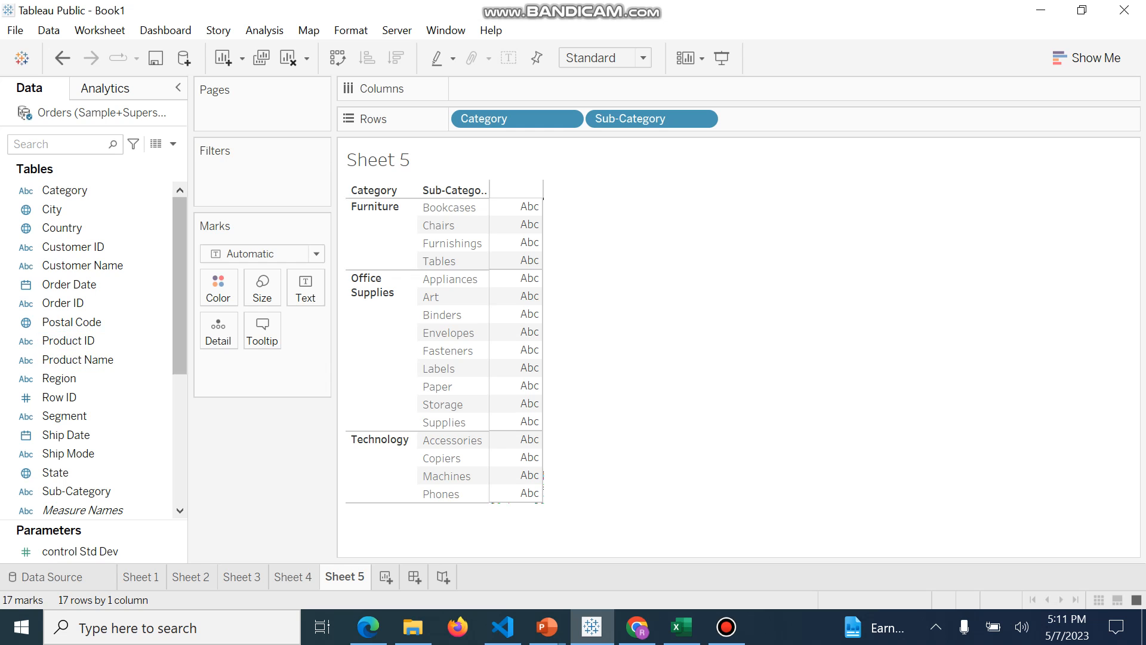
Fill the Category and Sub-Category table with the Sales measure as its values
scroll(89, 380, down, 5)
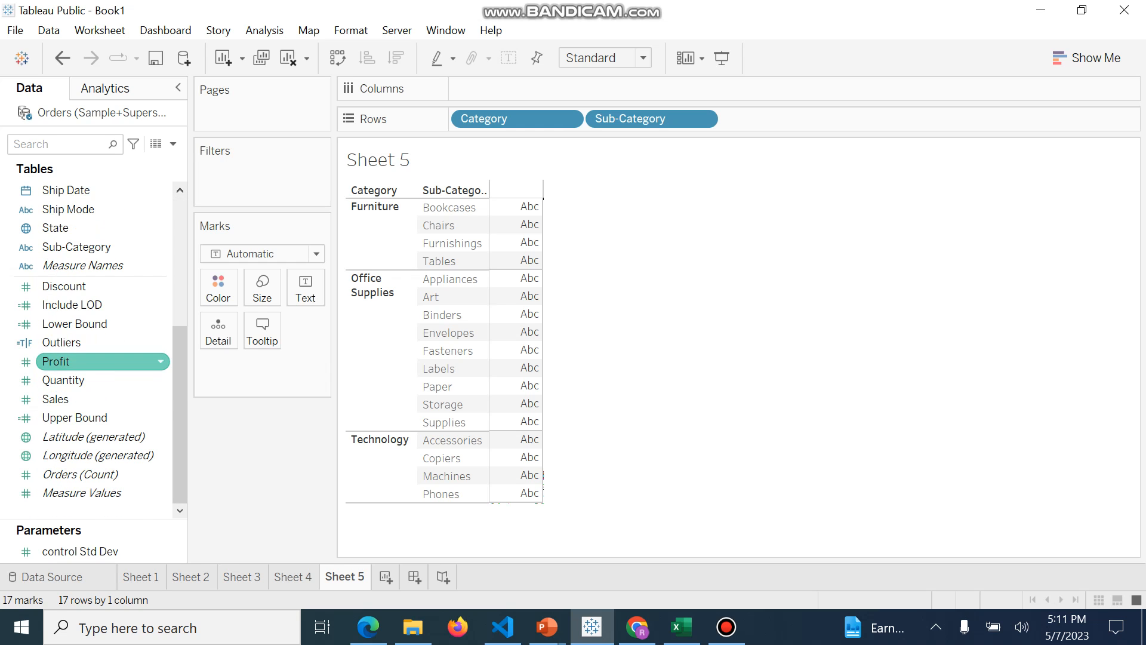
click(90, 399)
drag(90, 399, 445, 316)
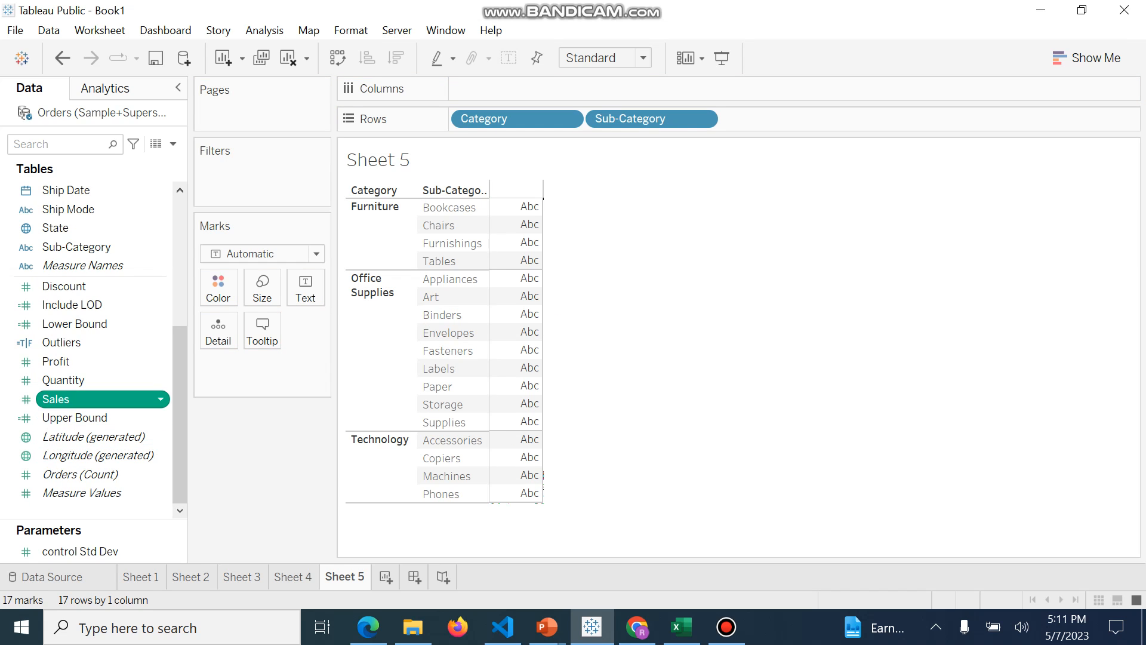
drag(59, 399, 501, 353)
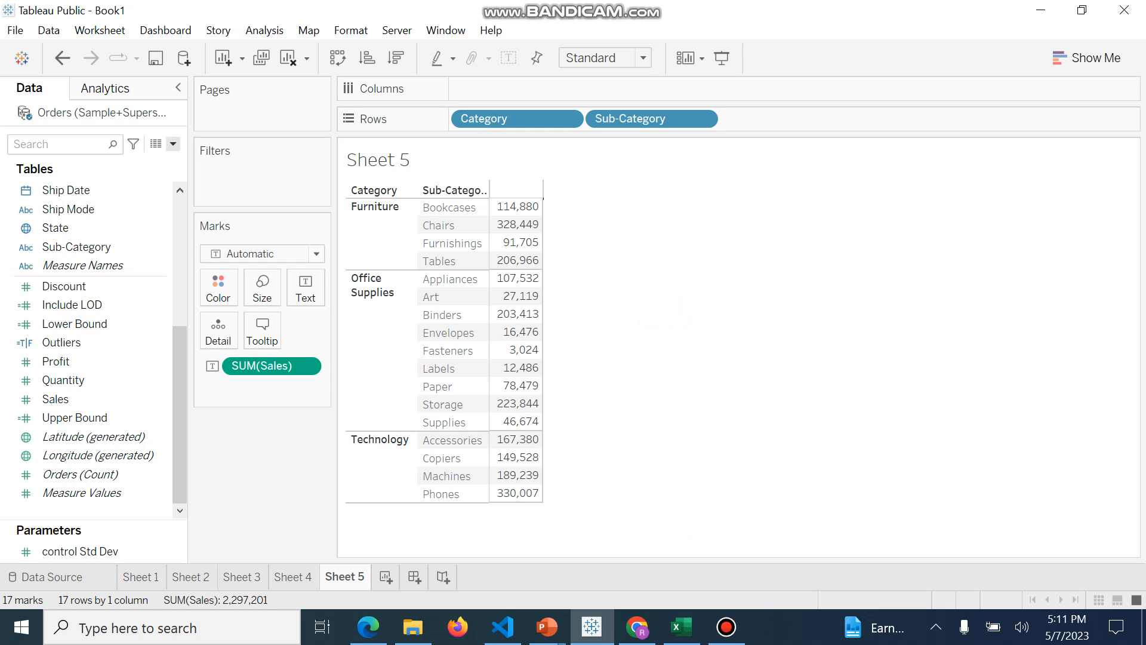
Create a new calculated field and name it Fixed LOD
click(173, 144)
click(86, 163)
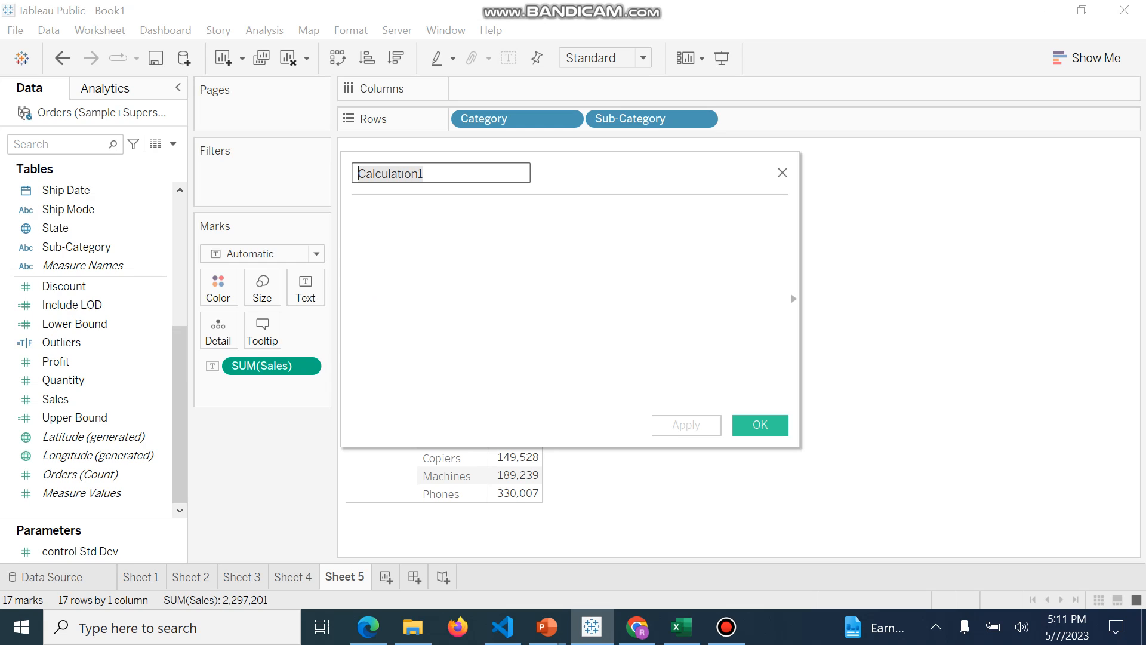
text(Fixed)
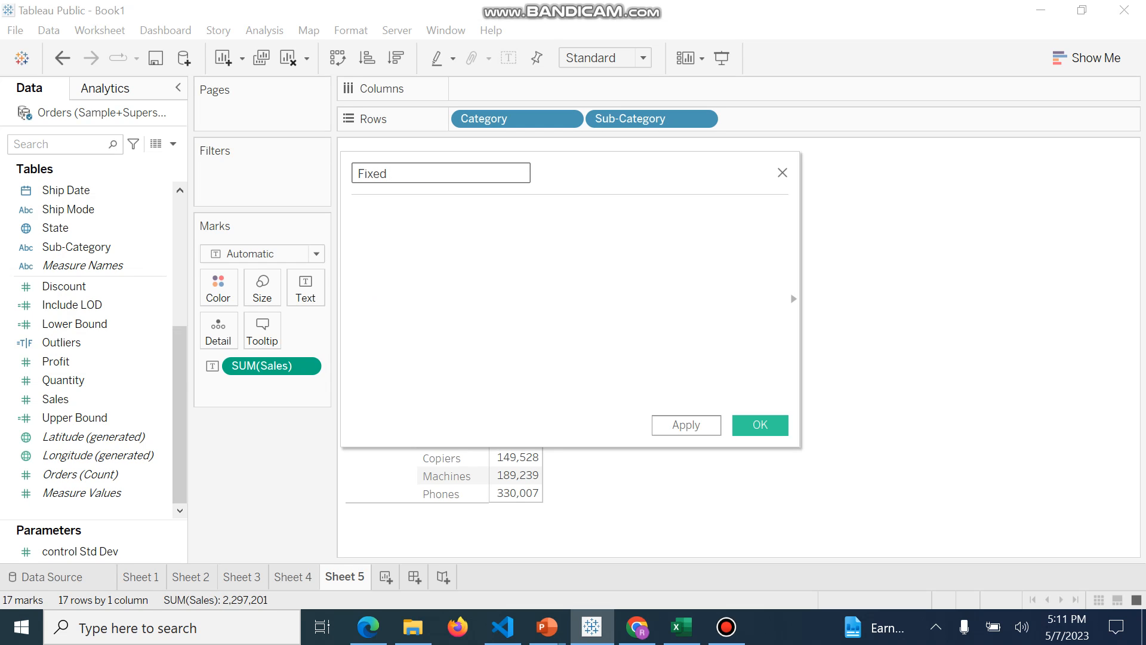
text( LOD)
Begin the Fixed LOD formula with a FIXED expression on the Category dimension: { FIXED [Category]
click(354, 212)
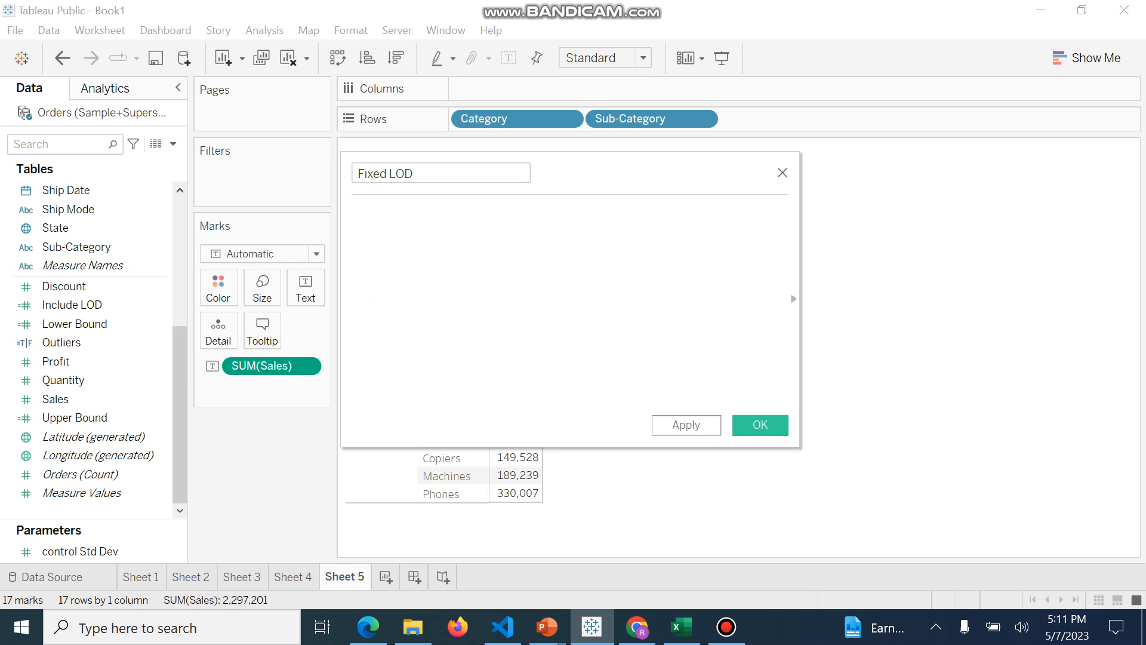
text(F)
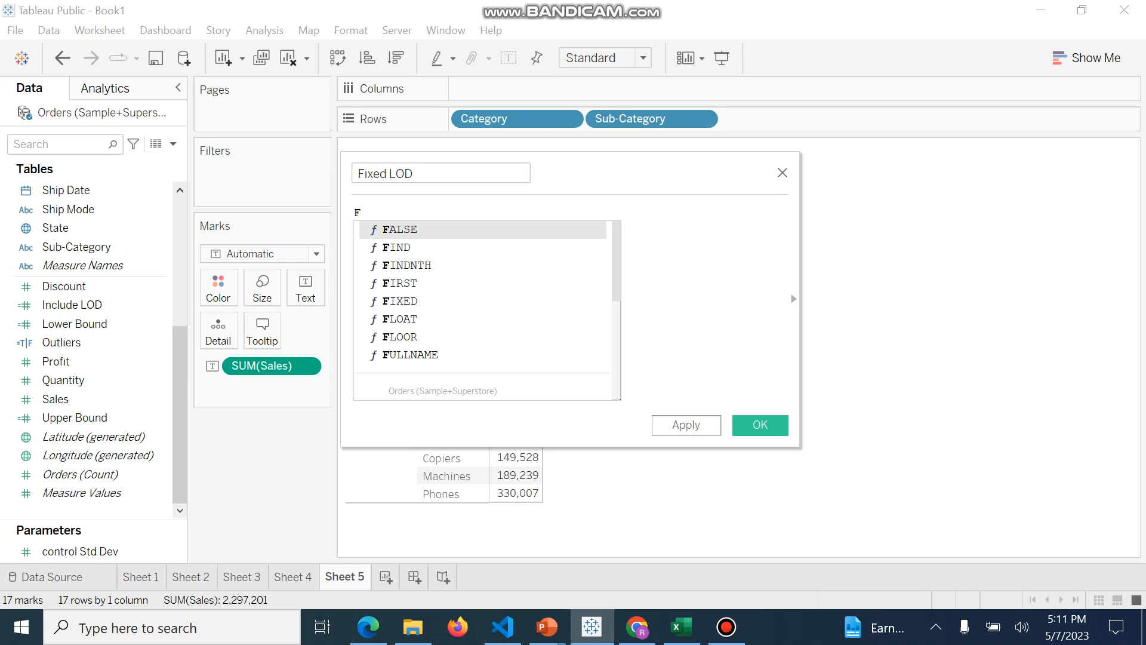
key(Down)
key(Down)
key(Down)
key(Down)
key(Return)
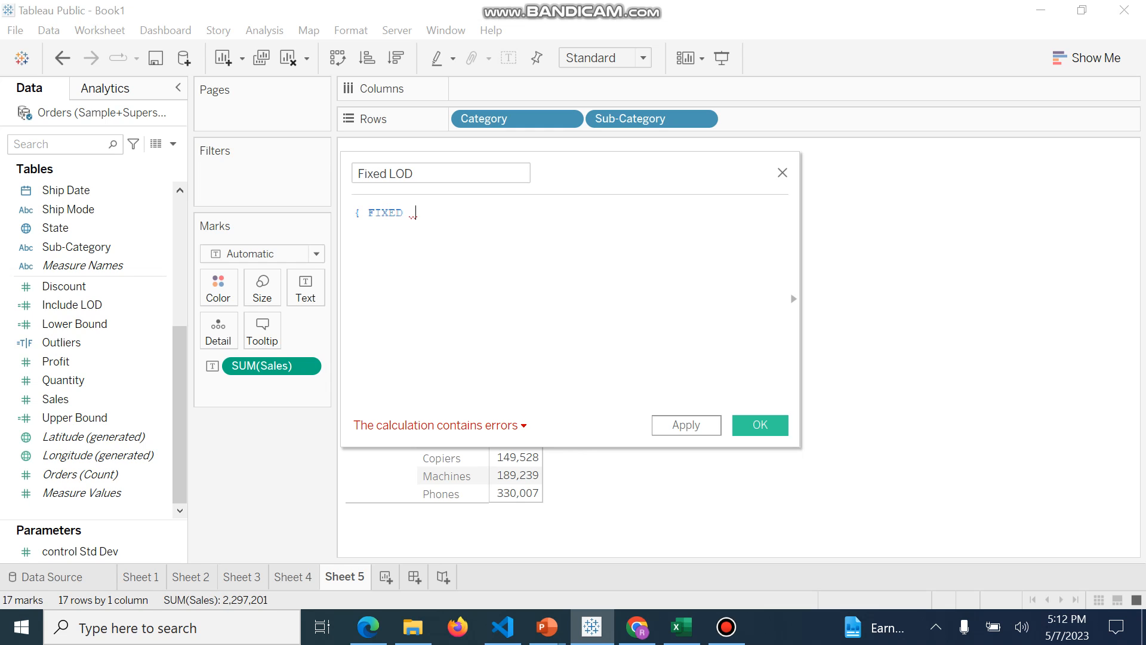
text(C)
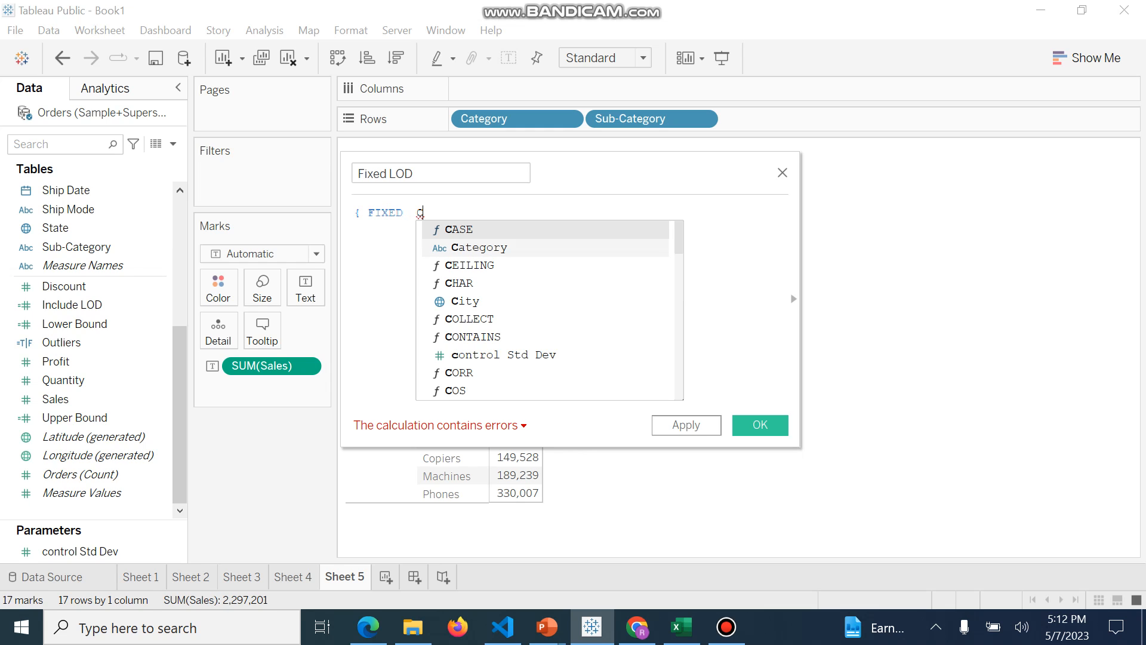
click(480, 248)
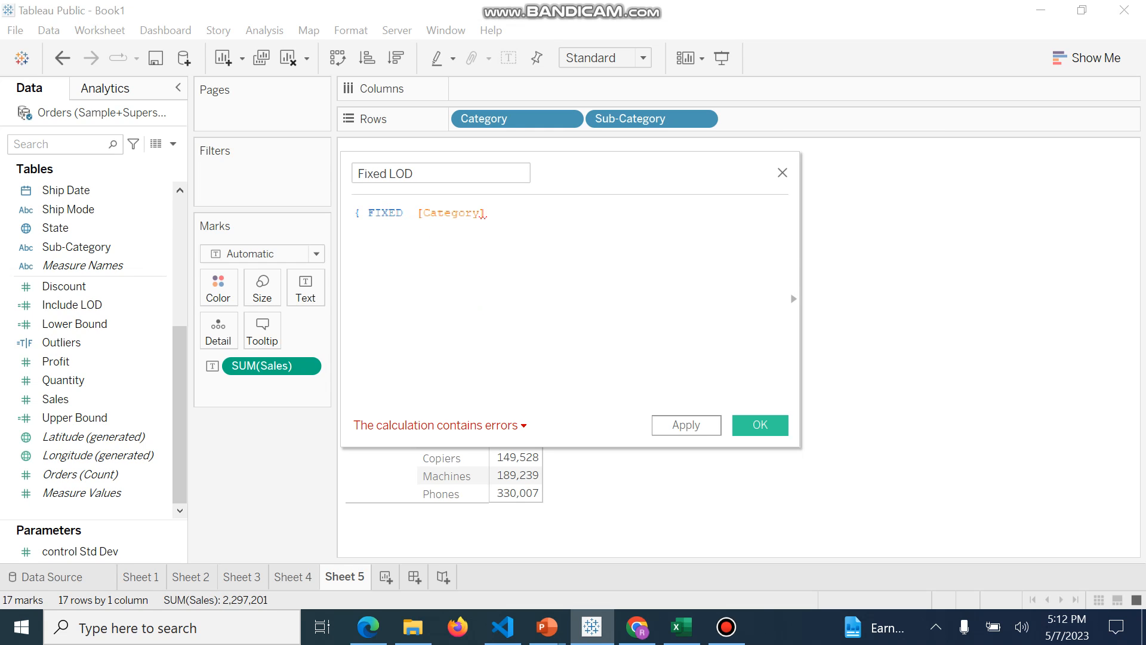
Complete the Fixed LOD formula with :SUM([Sales])} and save the calculated field
text(:s)
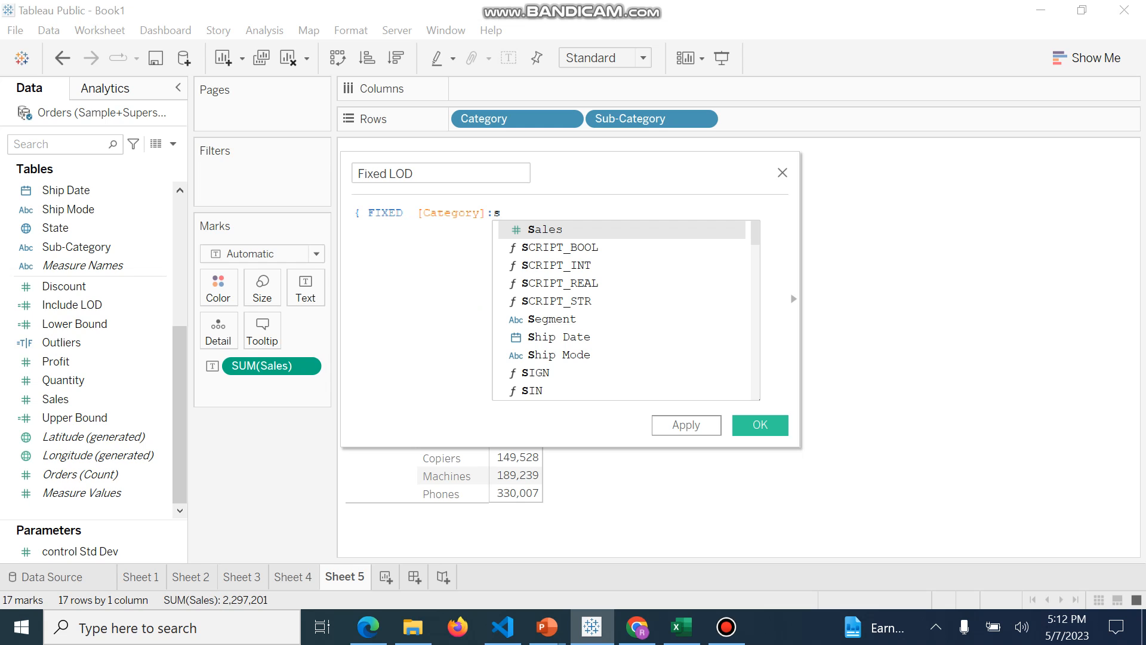
text(U)
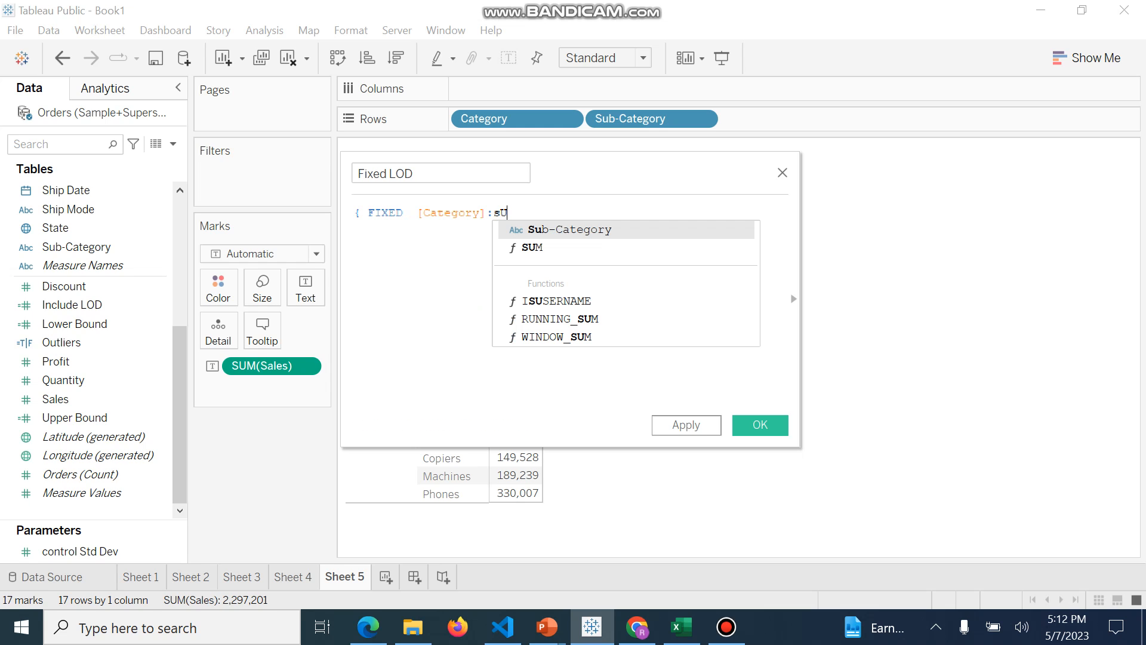
click(532, 247)
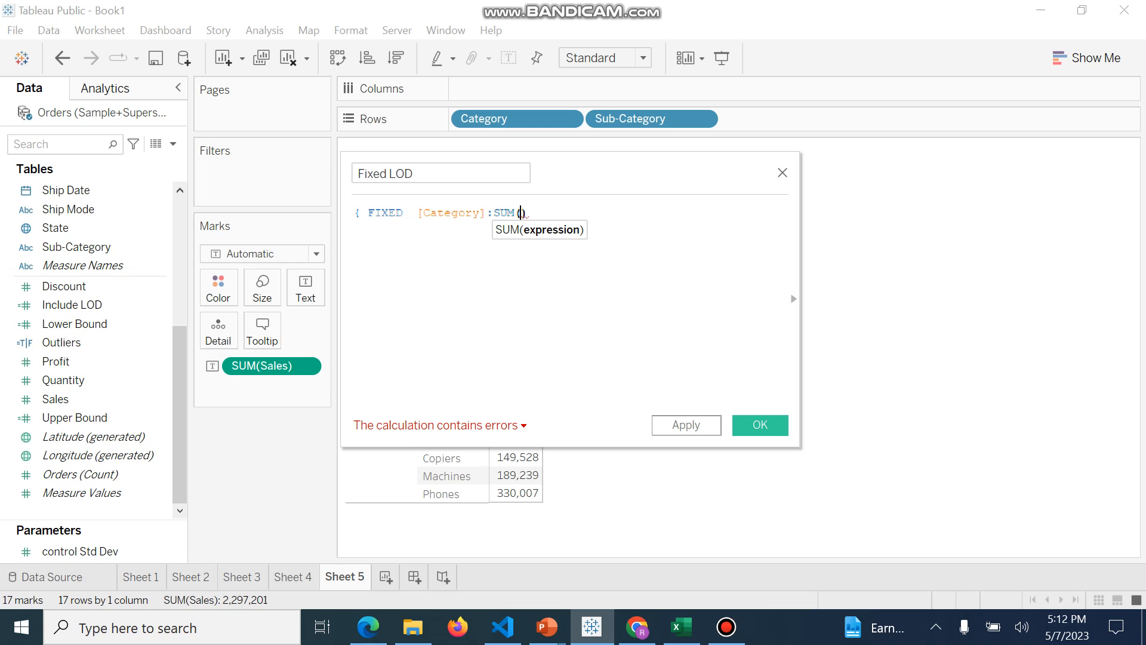
text(s)
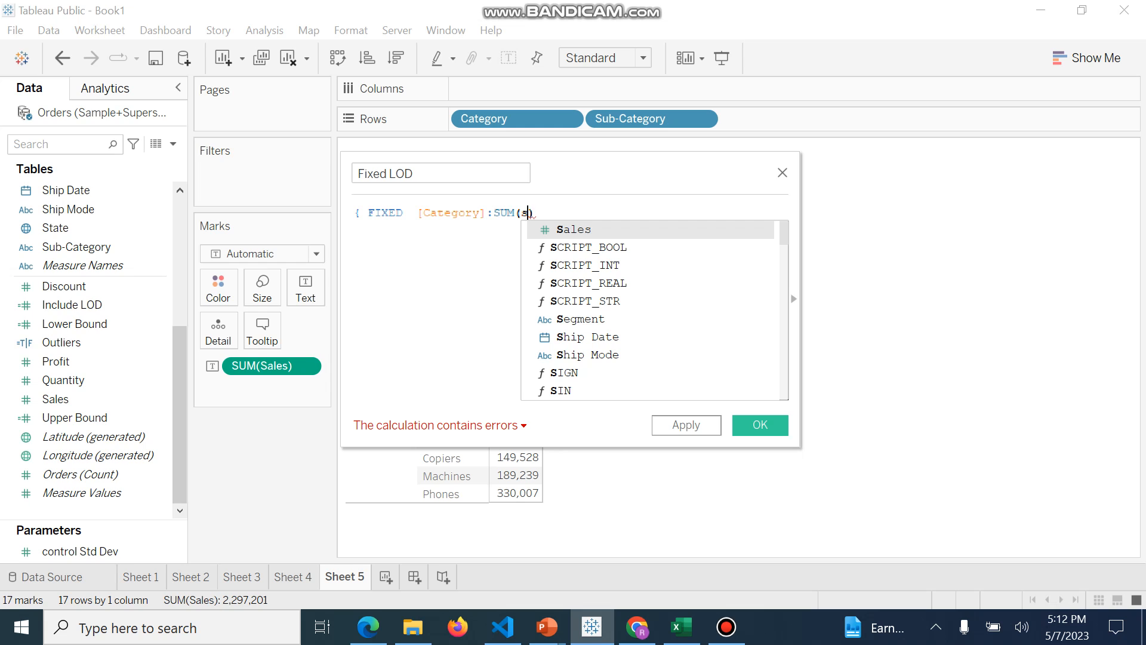
key(Return)
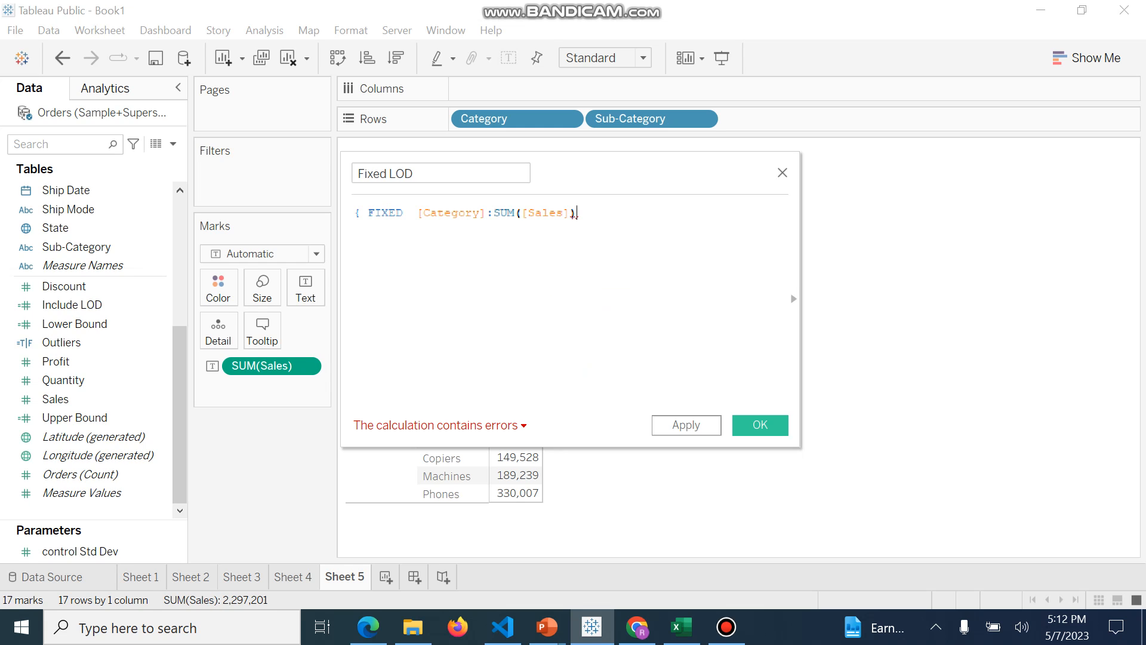
text(})
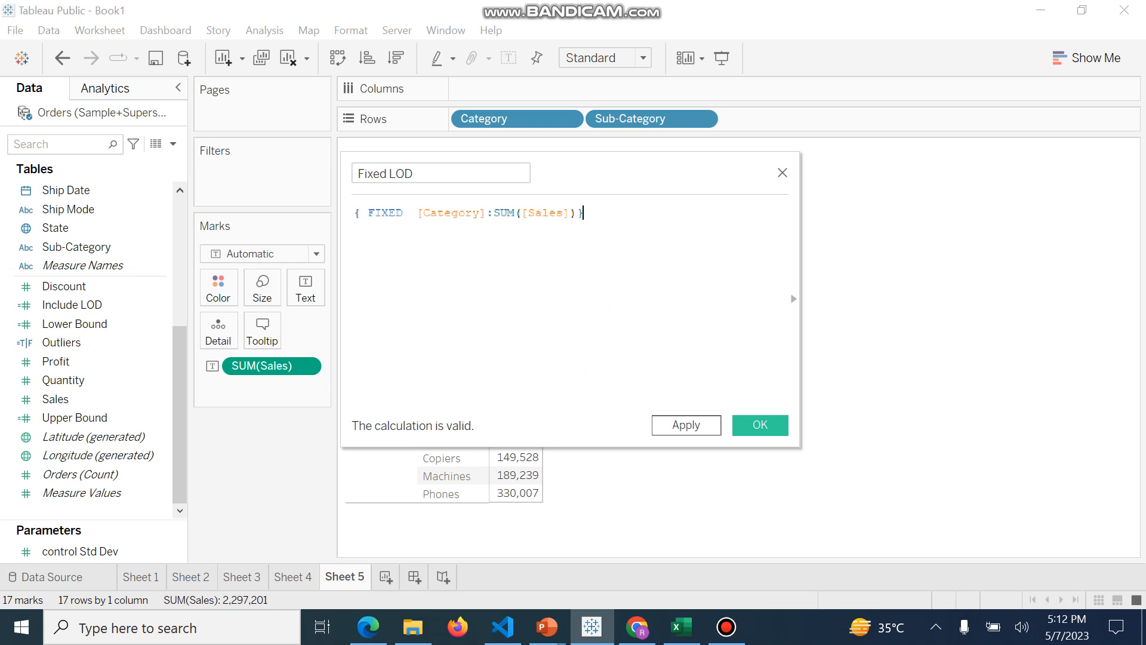
click(686, 425)
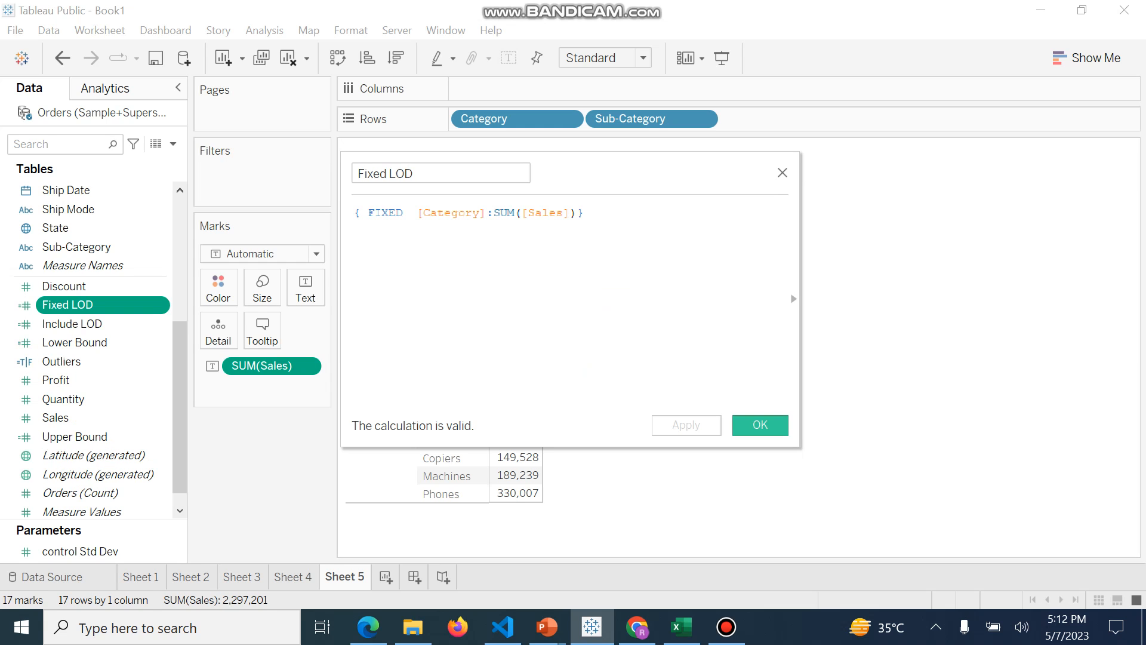
click(760, 424)
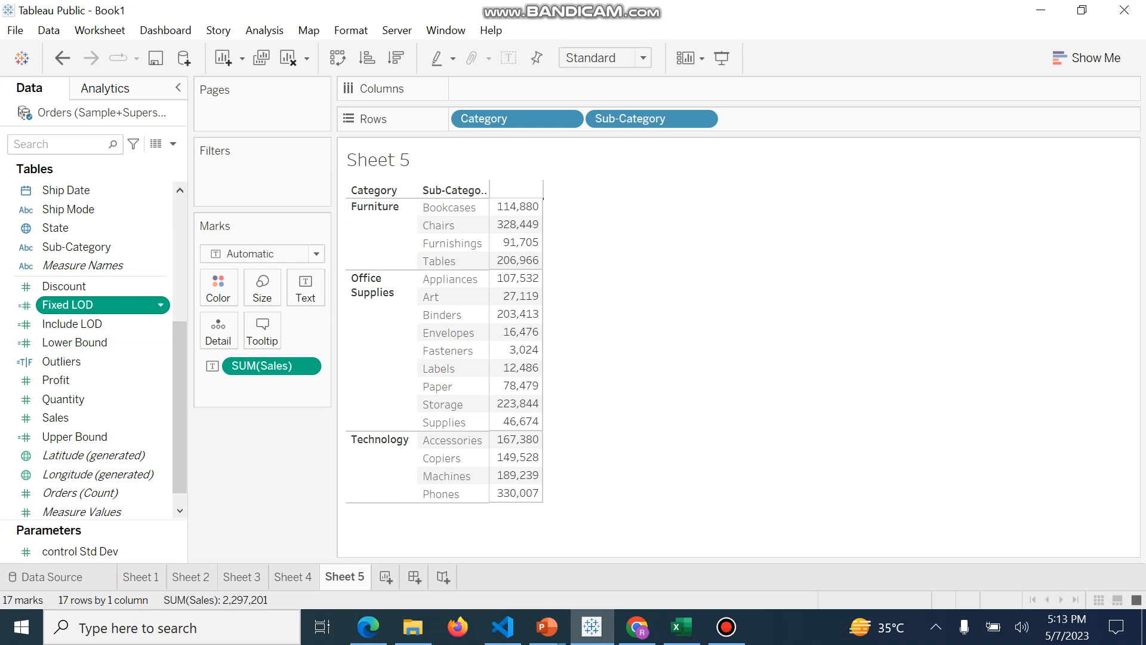
Add the Fixed LOD measure to the table's values and order it after Sales
drag(96, 304, 520, 351)
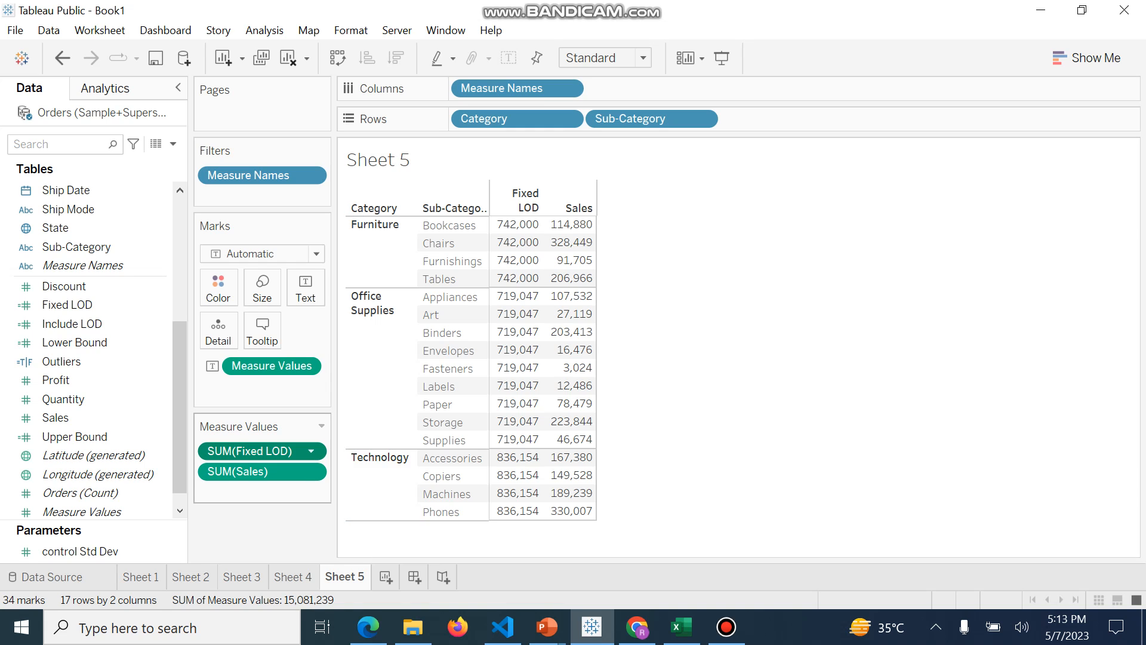
drag(257, 471, 255, 528)
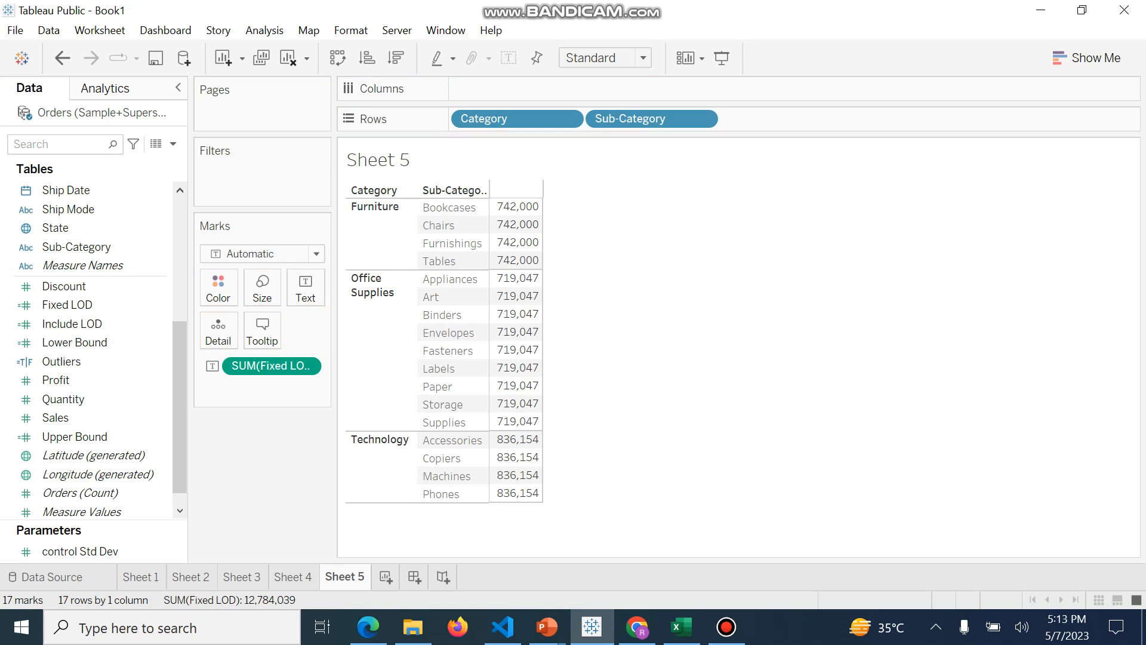
key(ctrl+z)
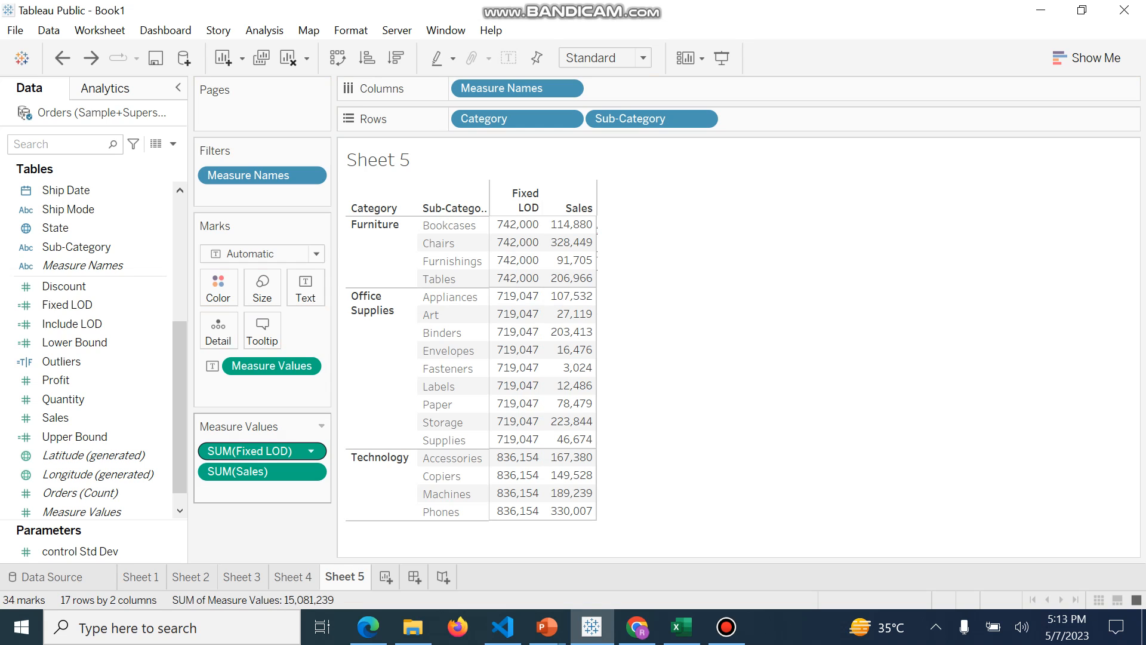
click(257, 451)
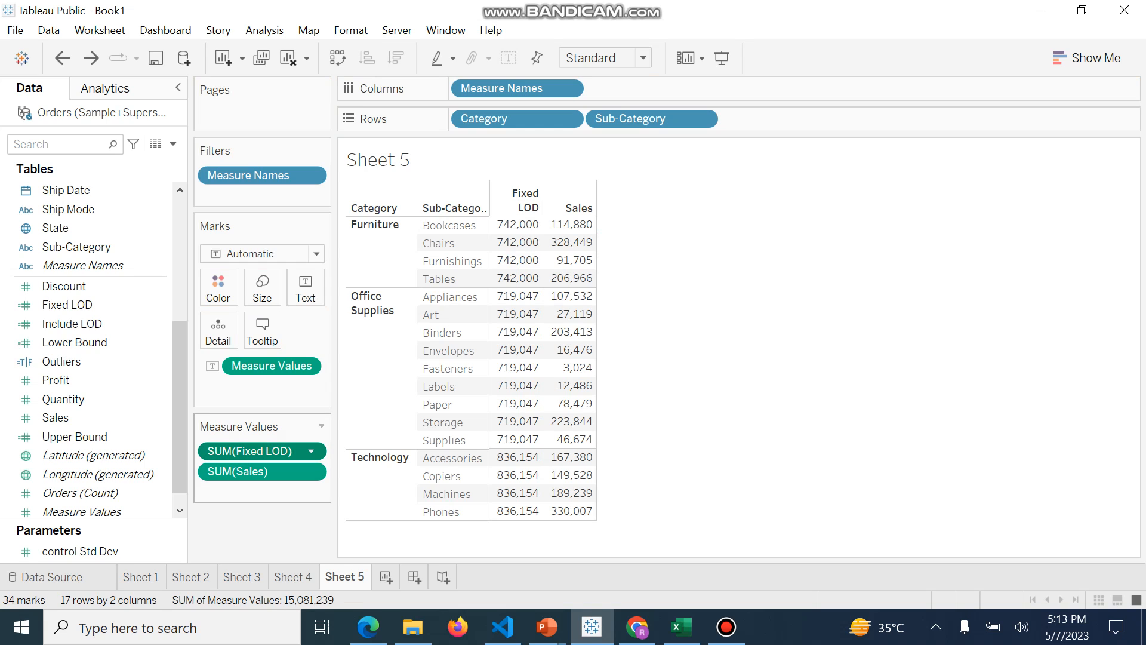
drag(257, 451, 249, 493)
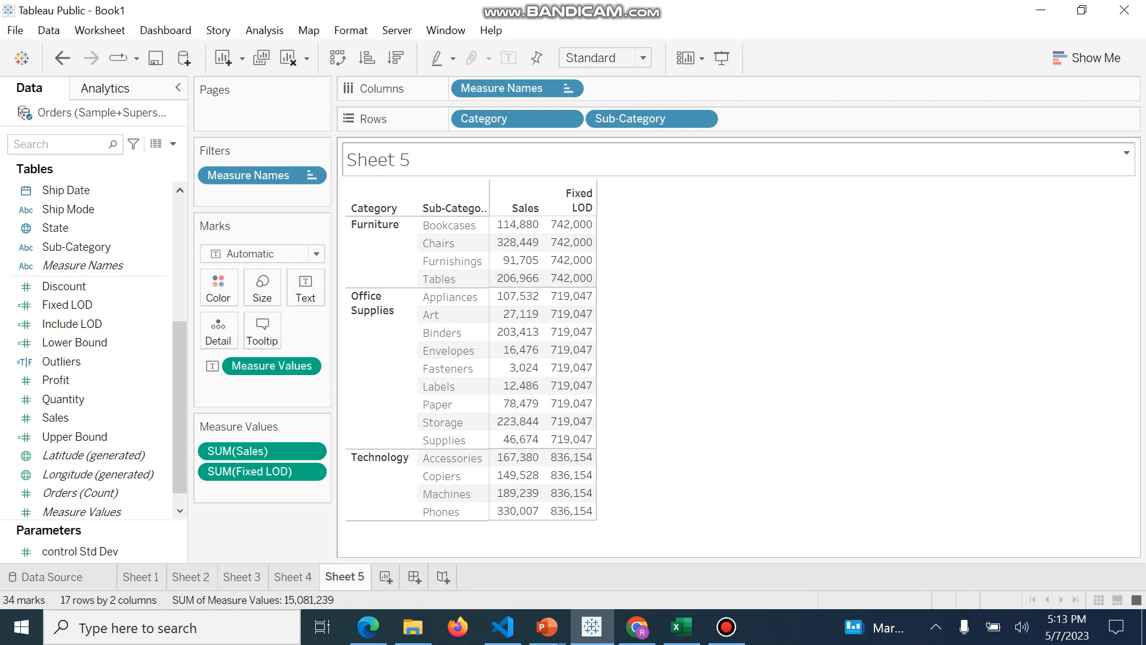
mouse_move(517, 245)
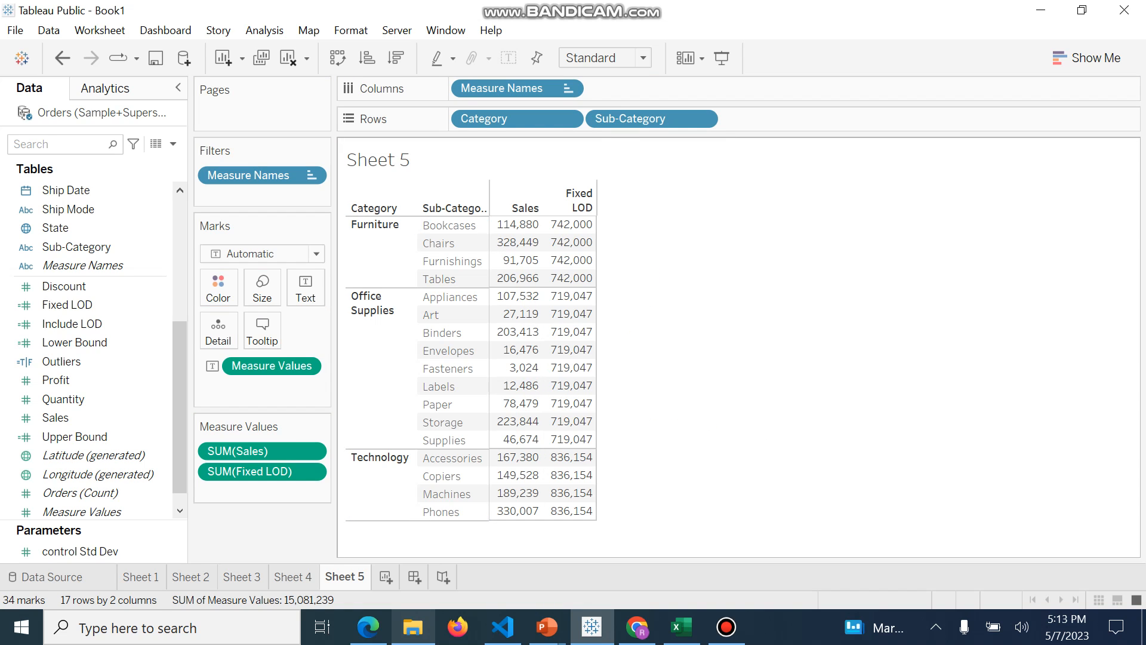
mouse_move(572, 373)
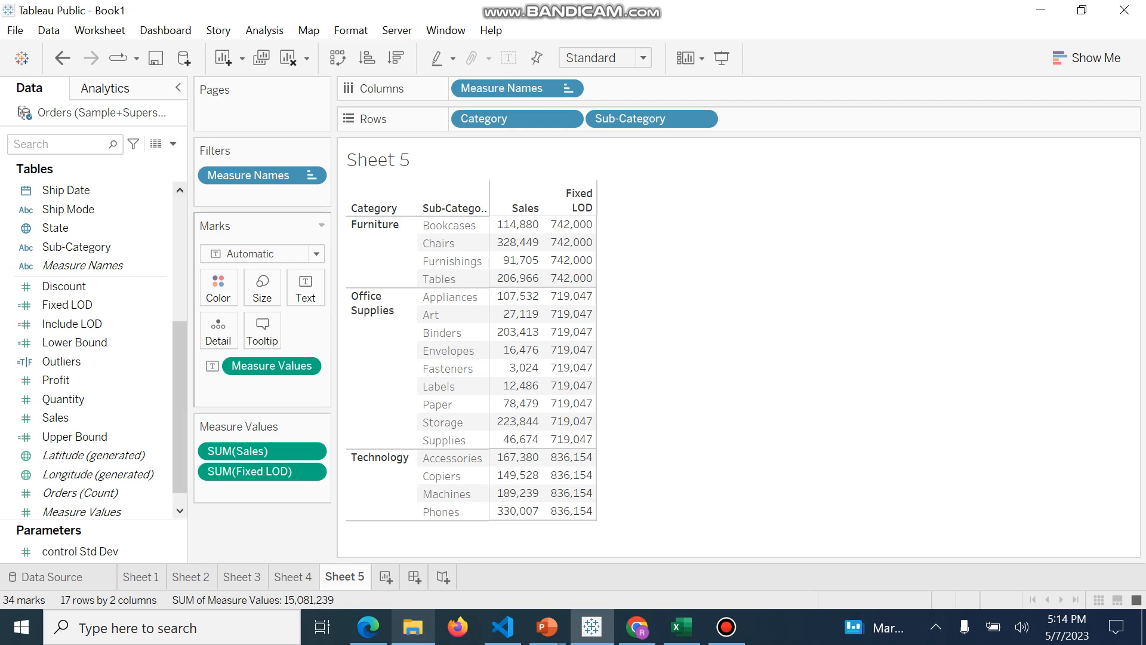
Create another calculated field and name it Percent of Sales
click(173, 144)
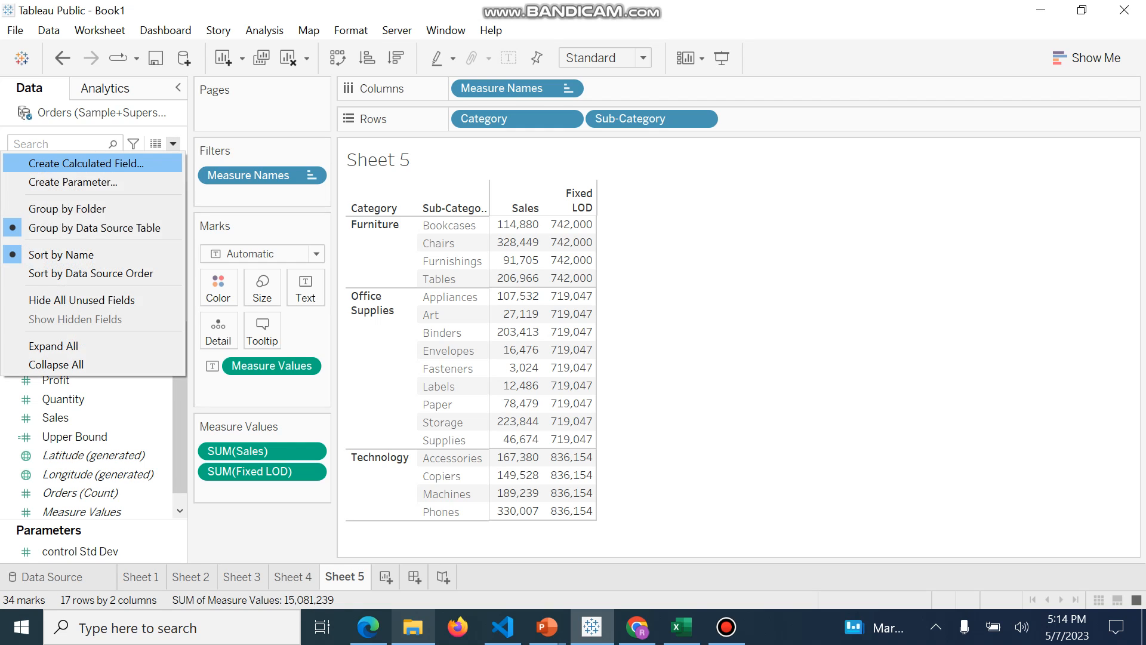
click(84, 161)
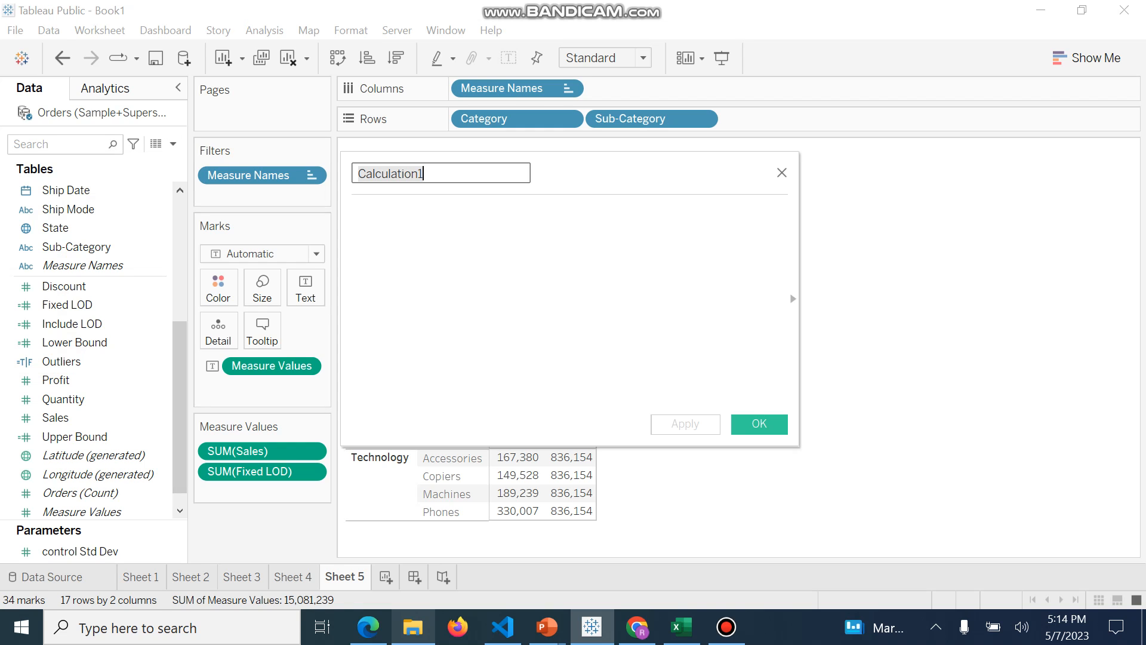
drag(431, 174, 356, 174)
text(pERCE)
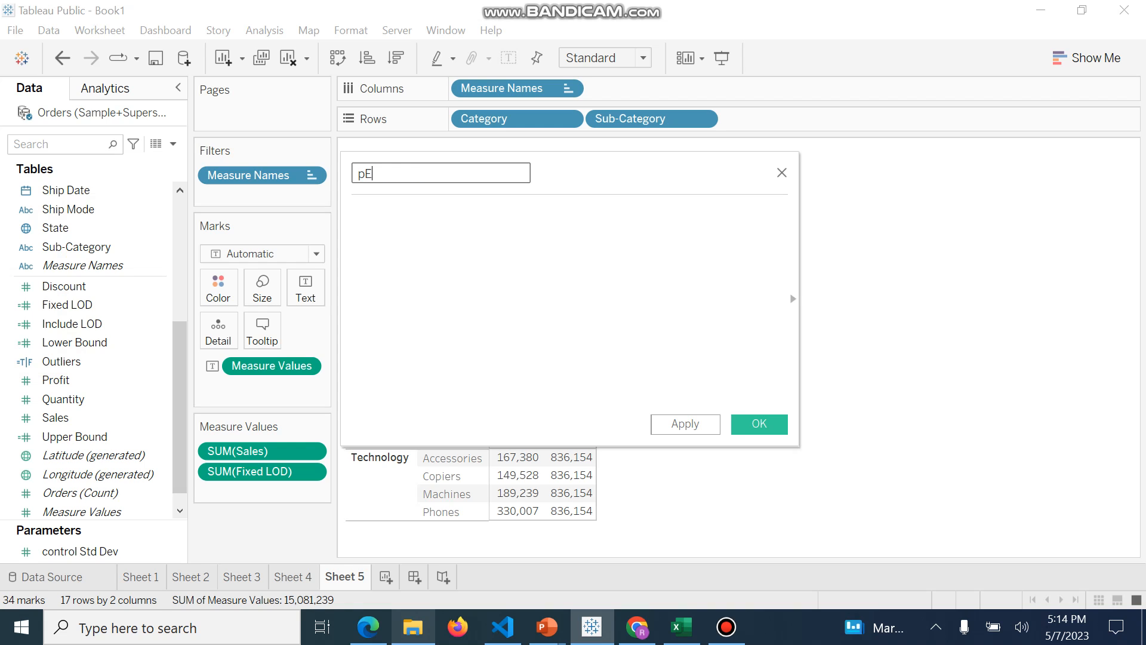
key(BackSpace)
key(BackSpace)
key(BackSpace)
key(BackSpace)
key(BackSpace)
text(Percent of Sales)
Begin the Percent of Sales formula with the aggregated sales expression SUM([Sales])
click(354, 212)
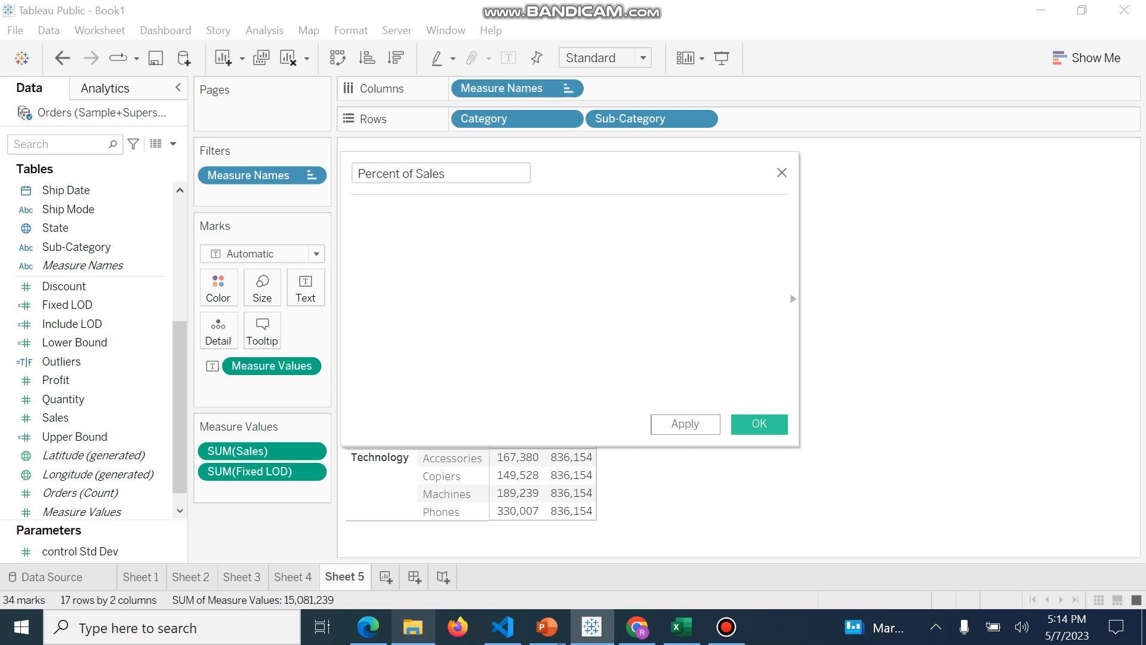
text(S)
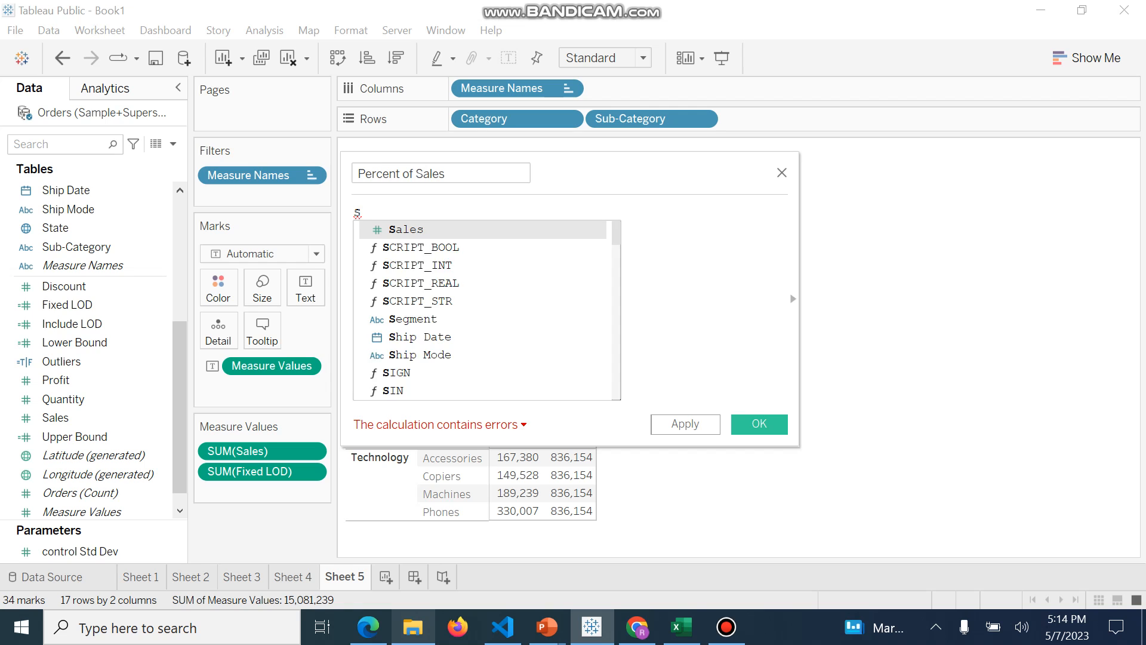
text(u)
key(Down)
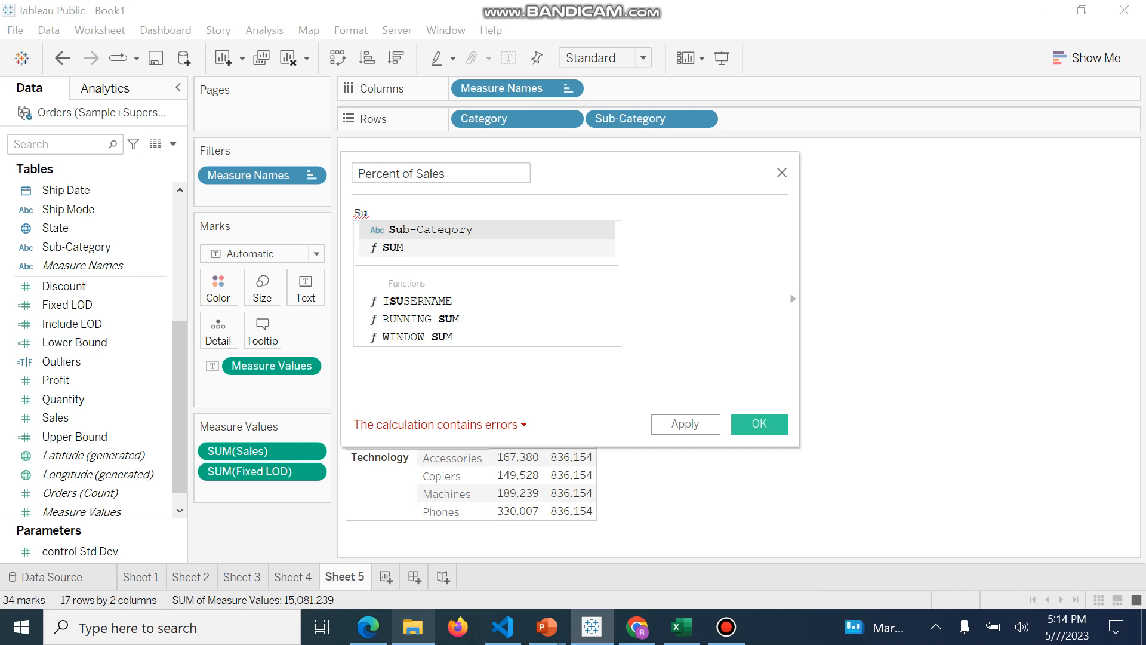
key(Return)
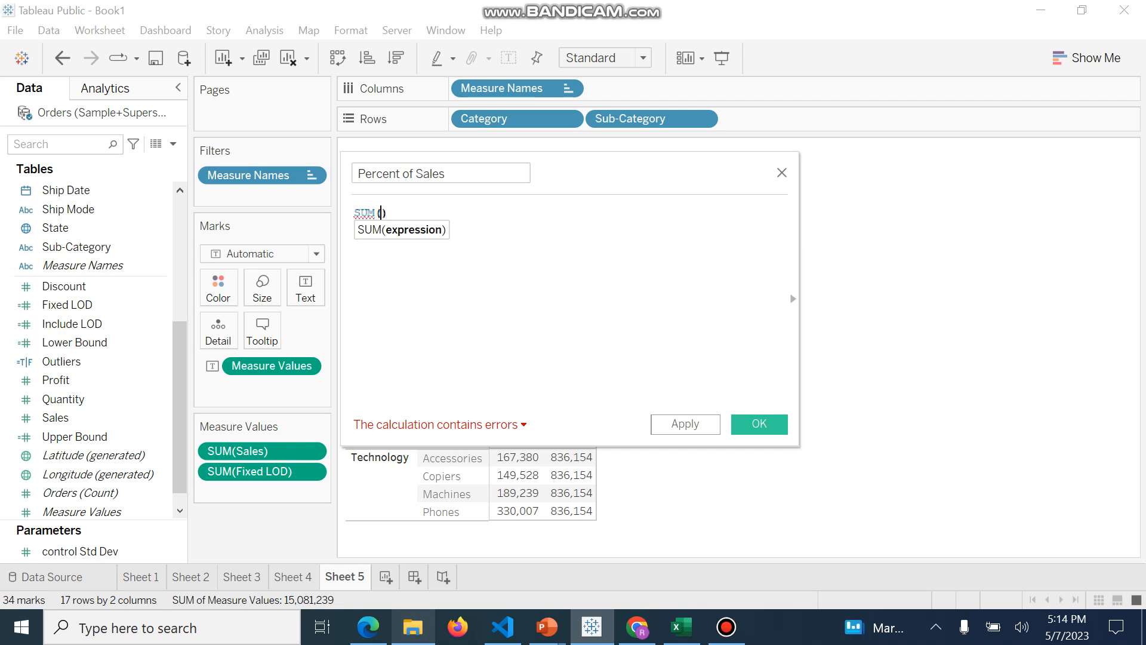
text(S)
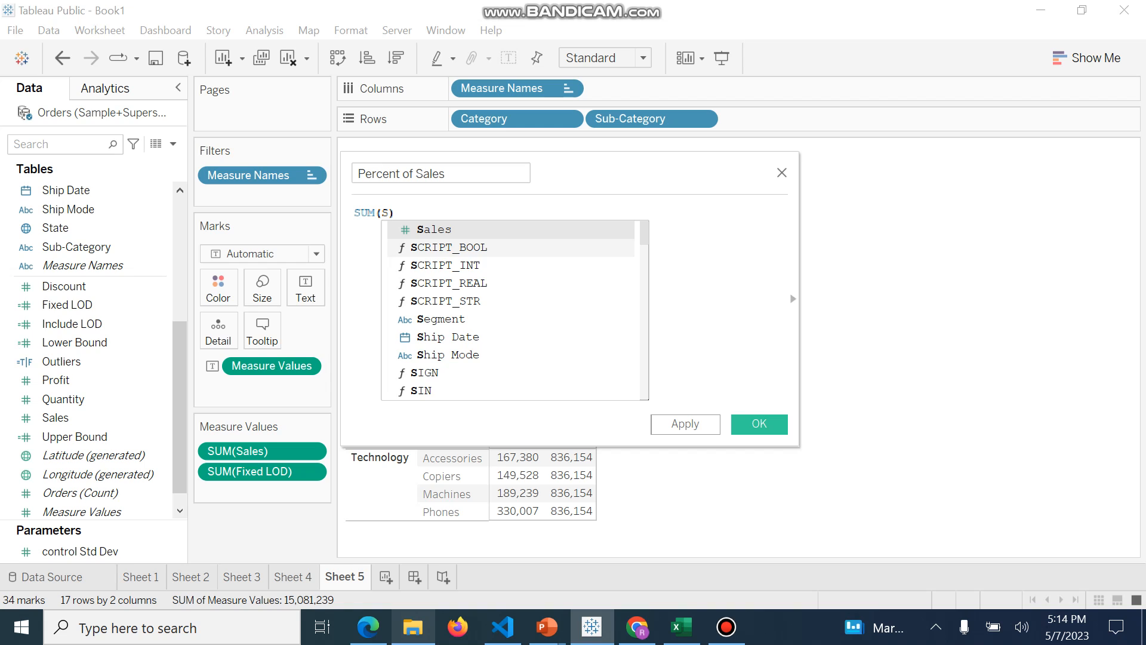
key(Return)
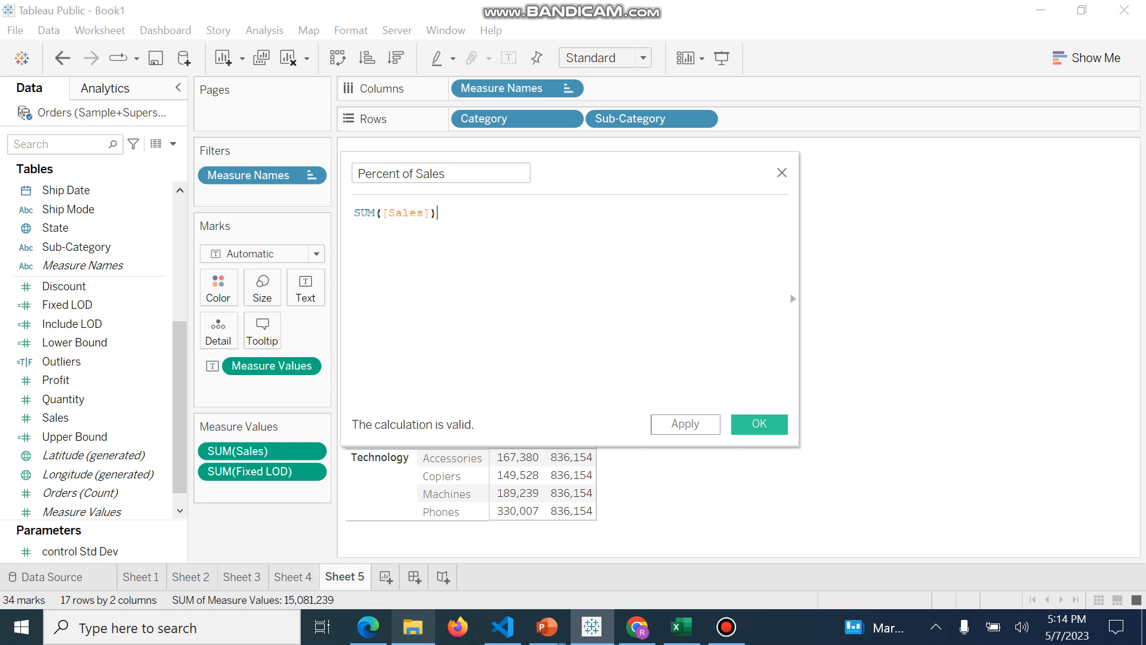
Complete the Percent of Sales formula by dividing by SUM([Fixed LOD]), and save the calculated field
text(/)
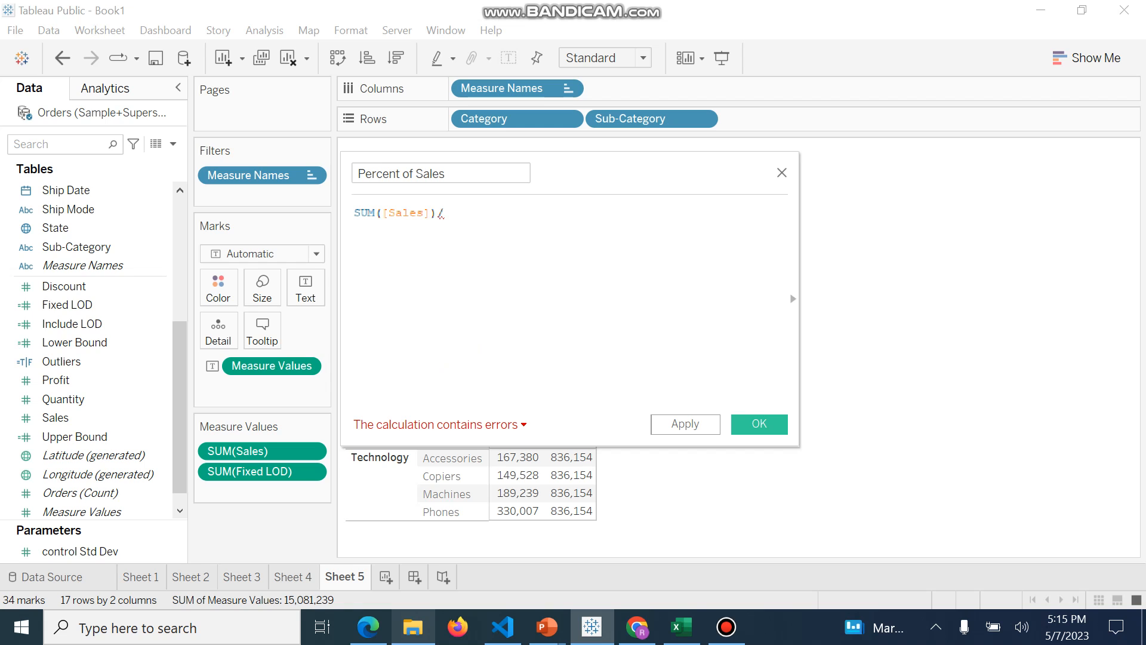
text(S)
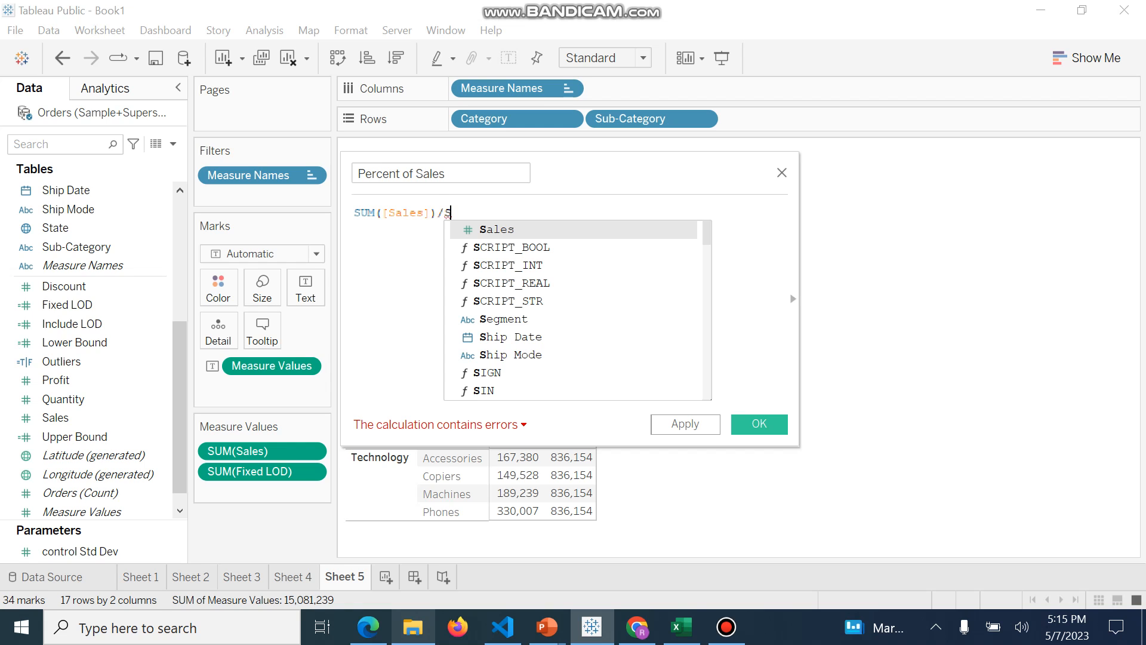
text(u)
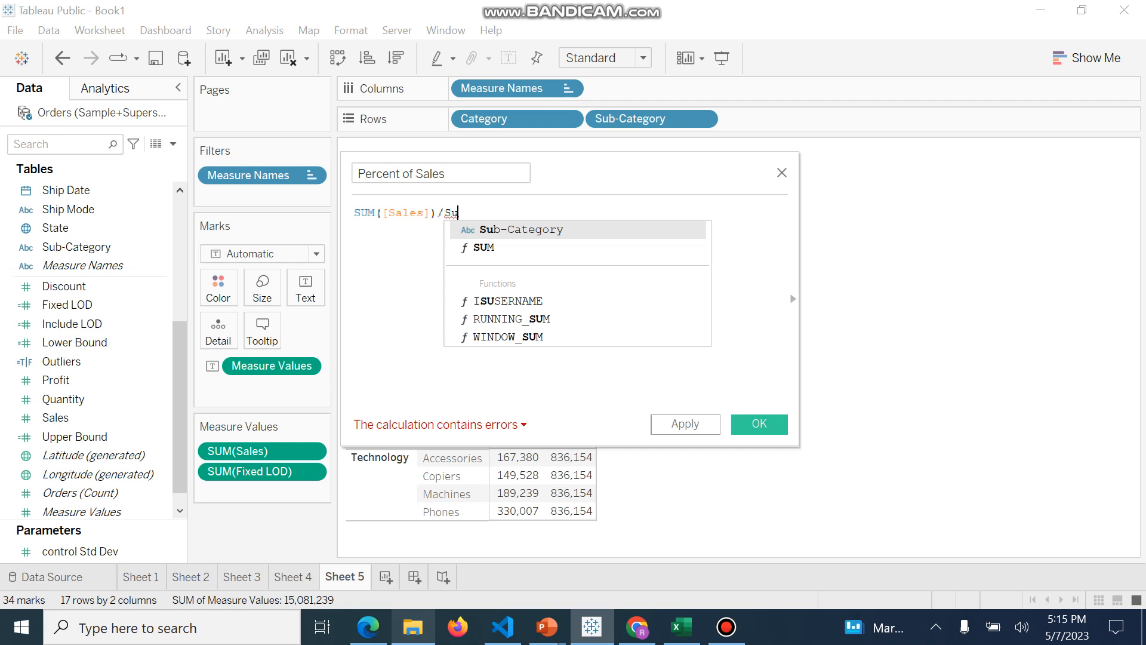
key(Down)
key(Return)
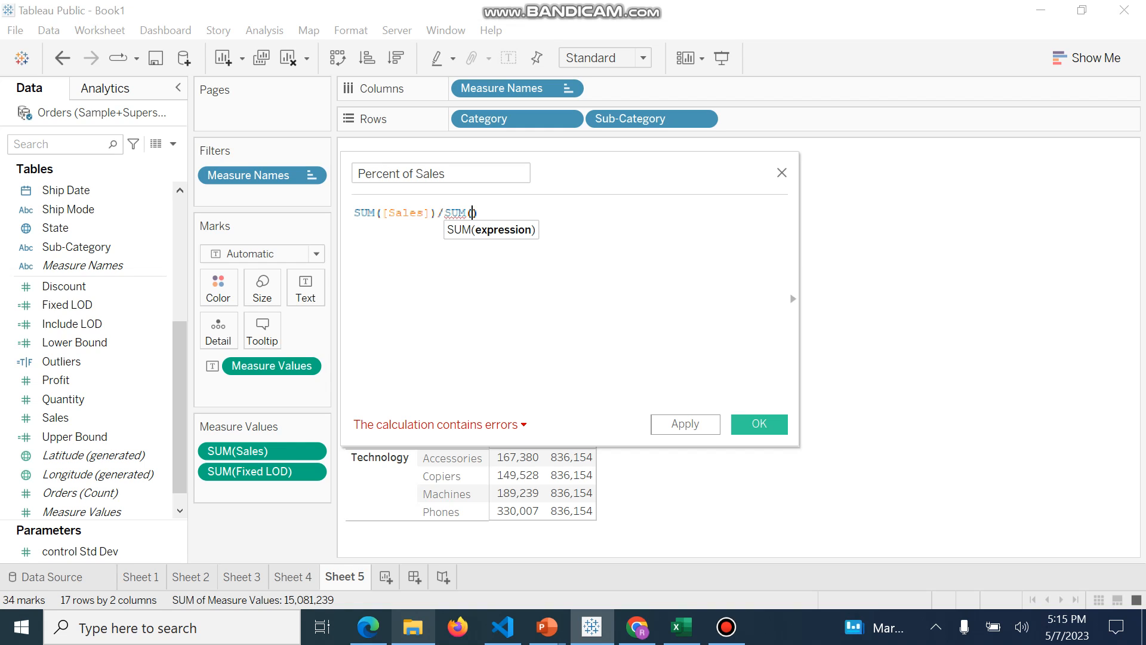
text(F)
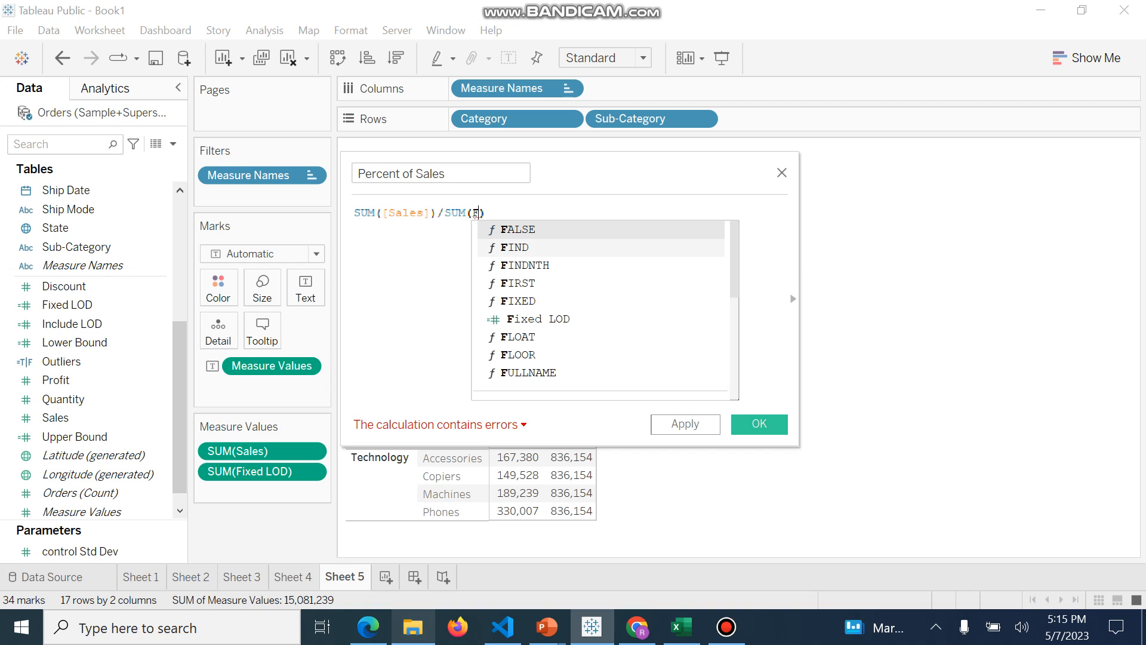
double_click(538, 319)
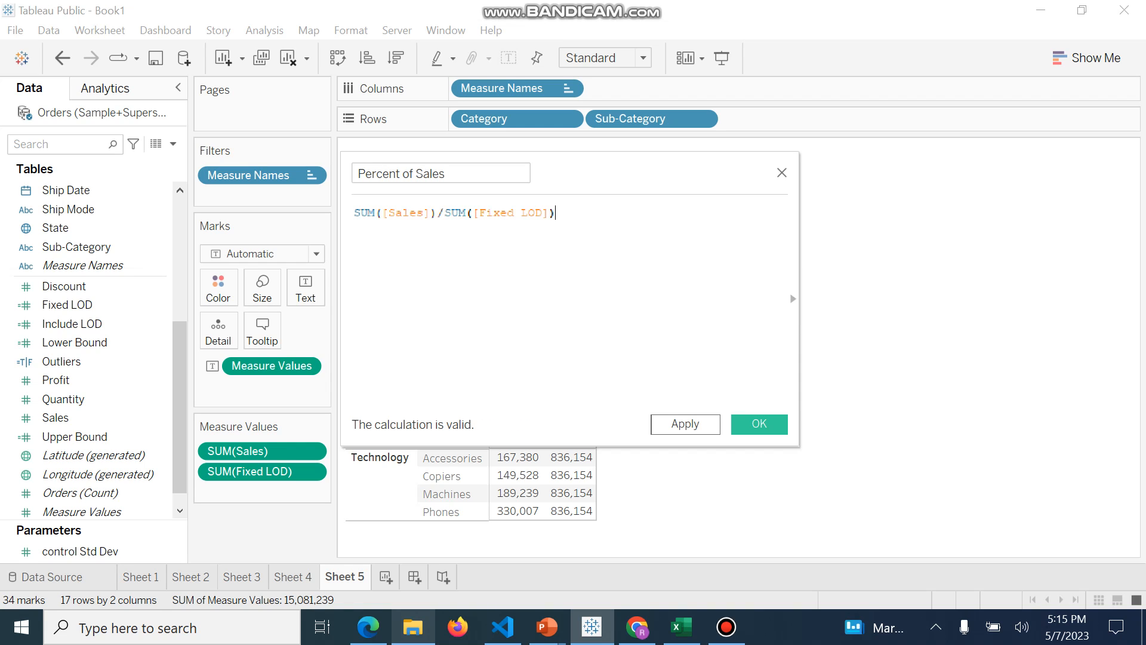
click(685, 423)
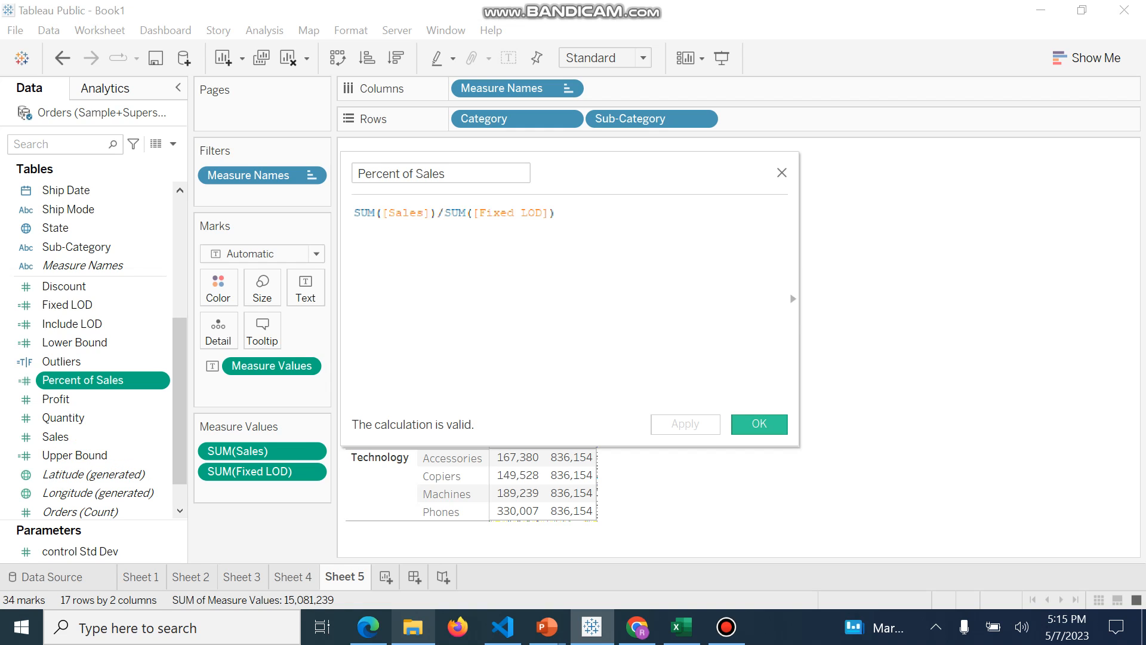
key(Return)
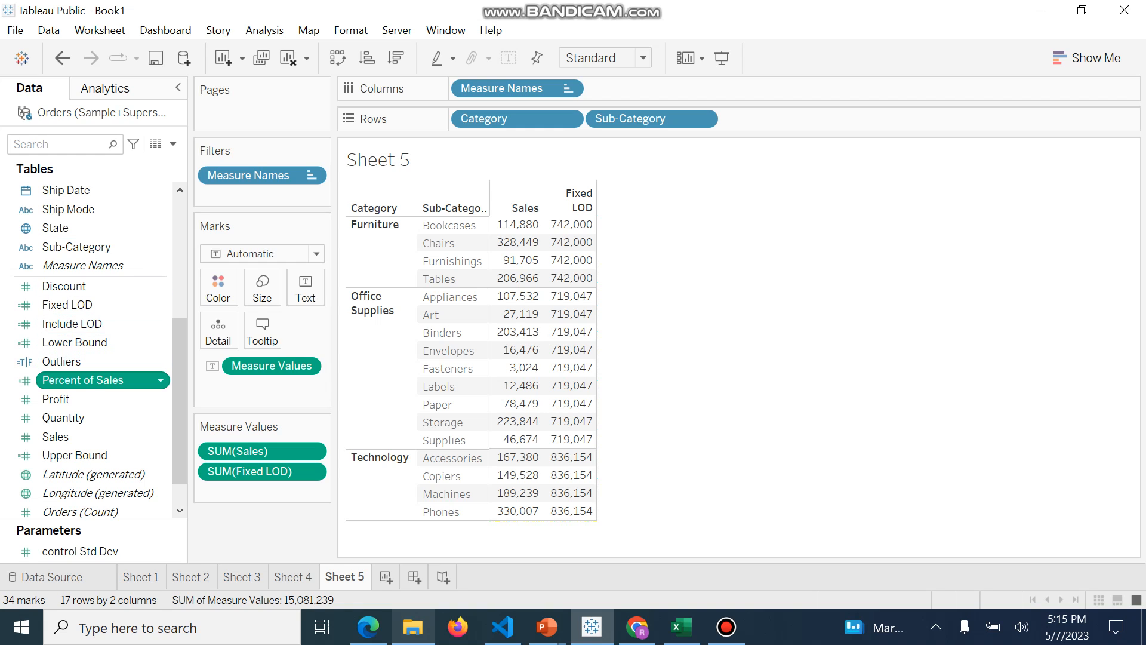
Add the Percent of Sales measure to the table's values after Fixed LOD
drag(83, 380, 491, 361)
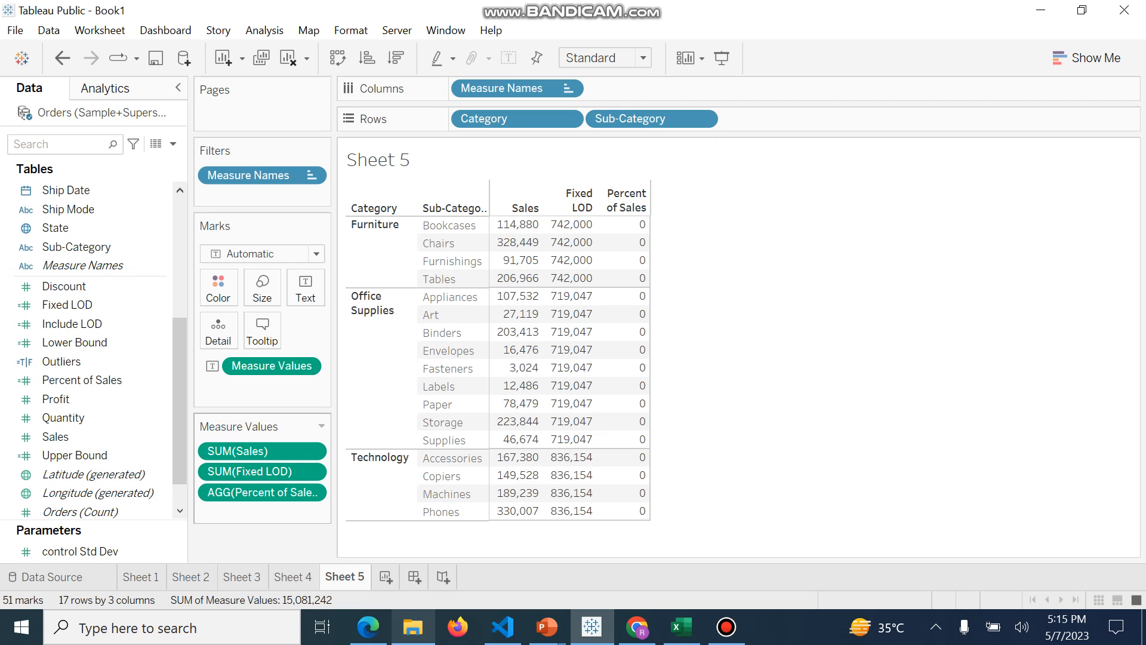
double_click(310, 492)
right_click(309, 492)
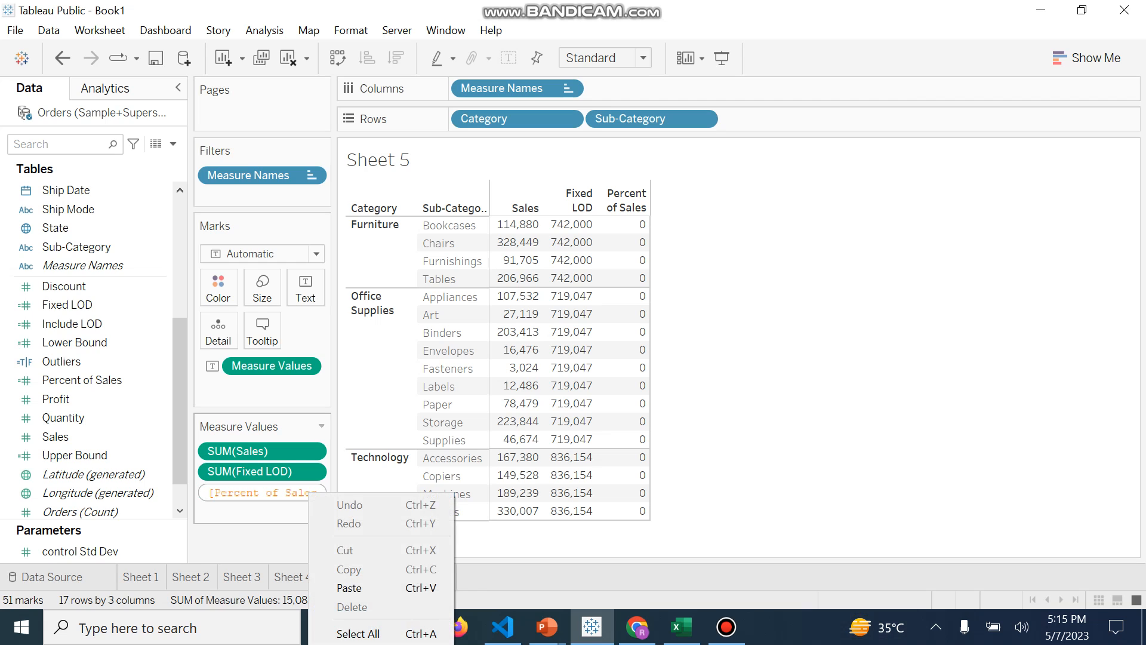
click(623, 440)
Format the Percent of Sales measure's numbers in the table as Percentage with 1 decimal place
click(314, 492)
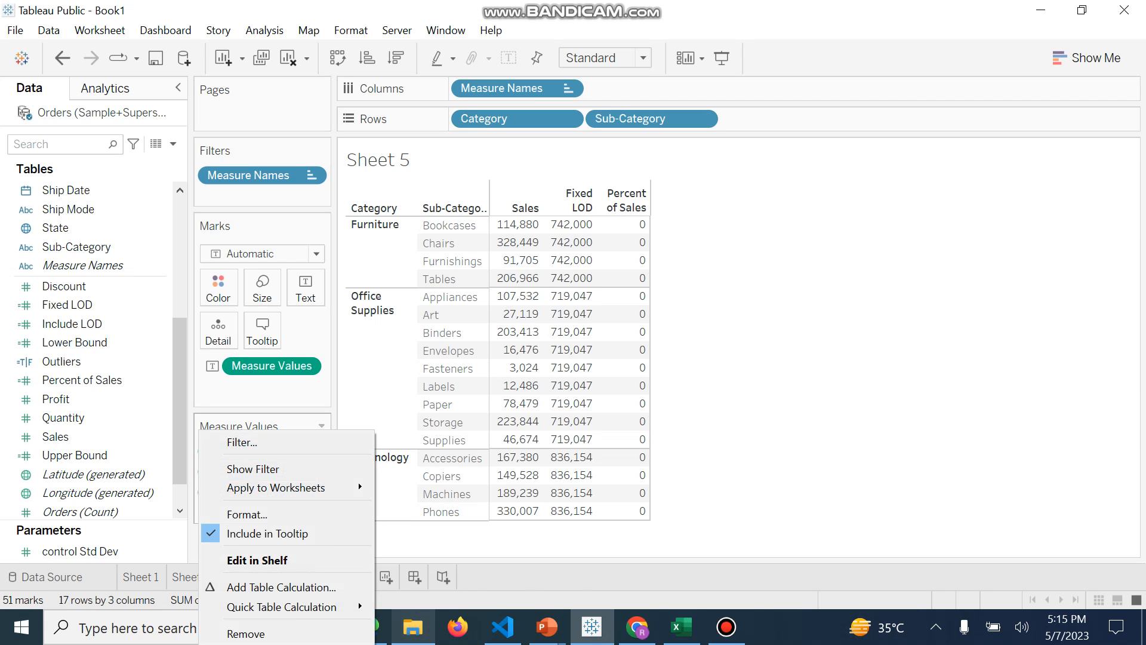
mouse_move(281, 488)
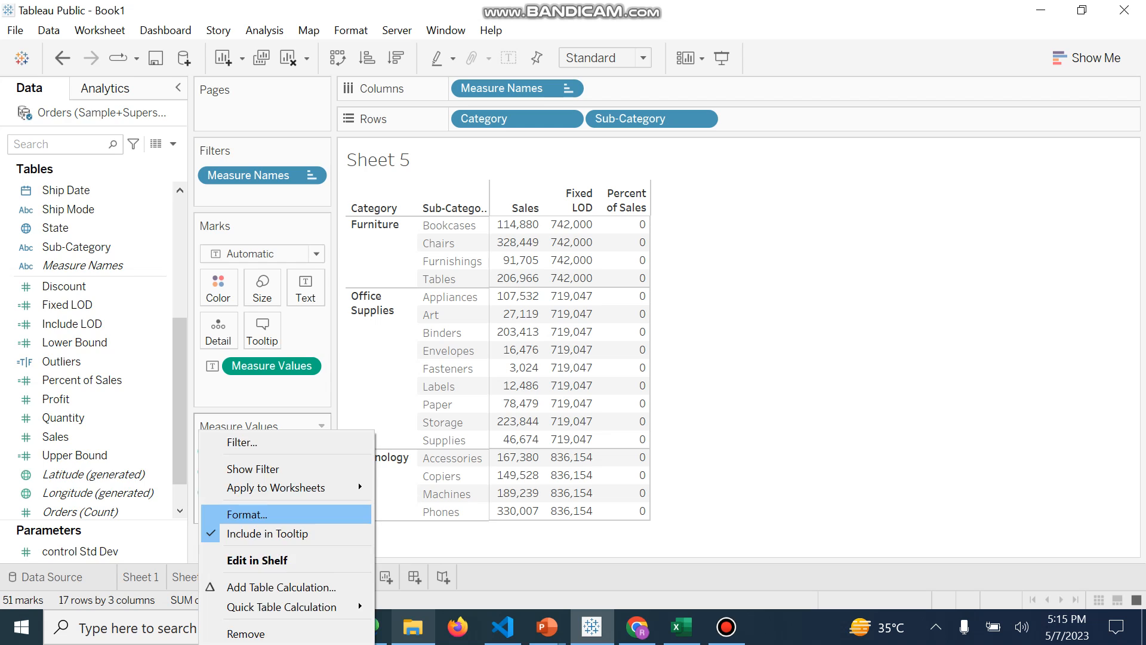
click(247, 514)
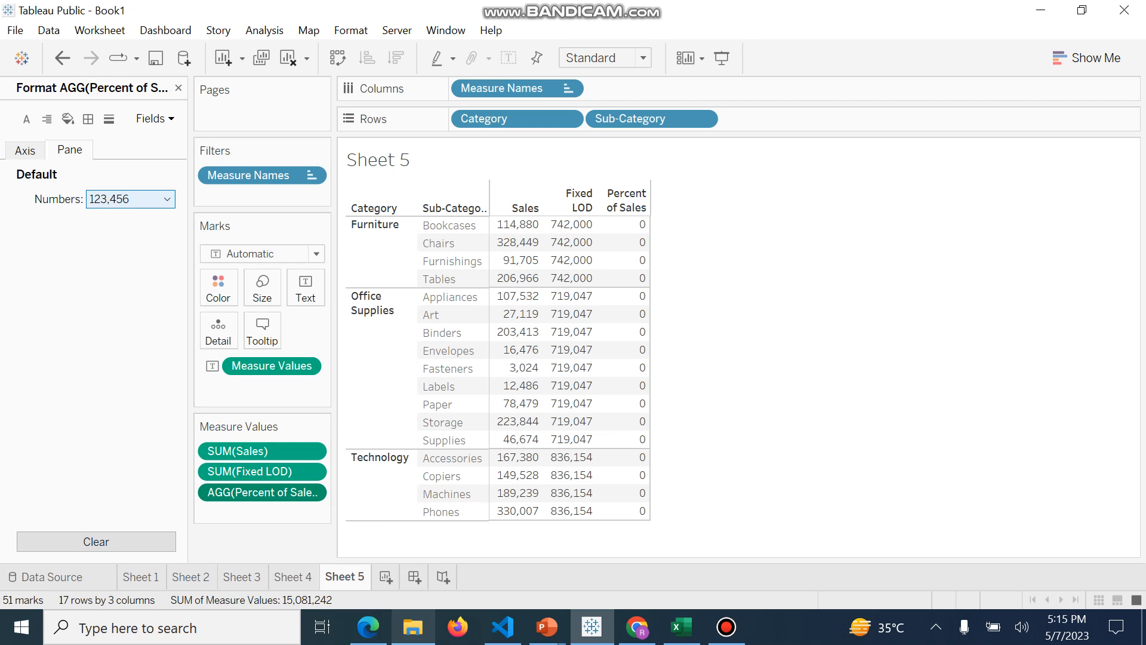
click(130, 199)
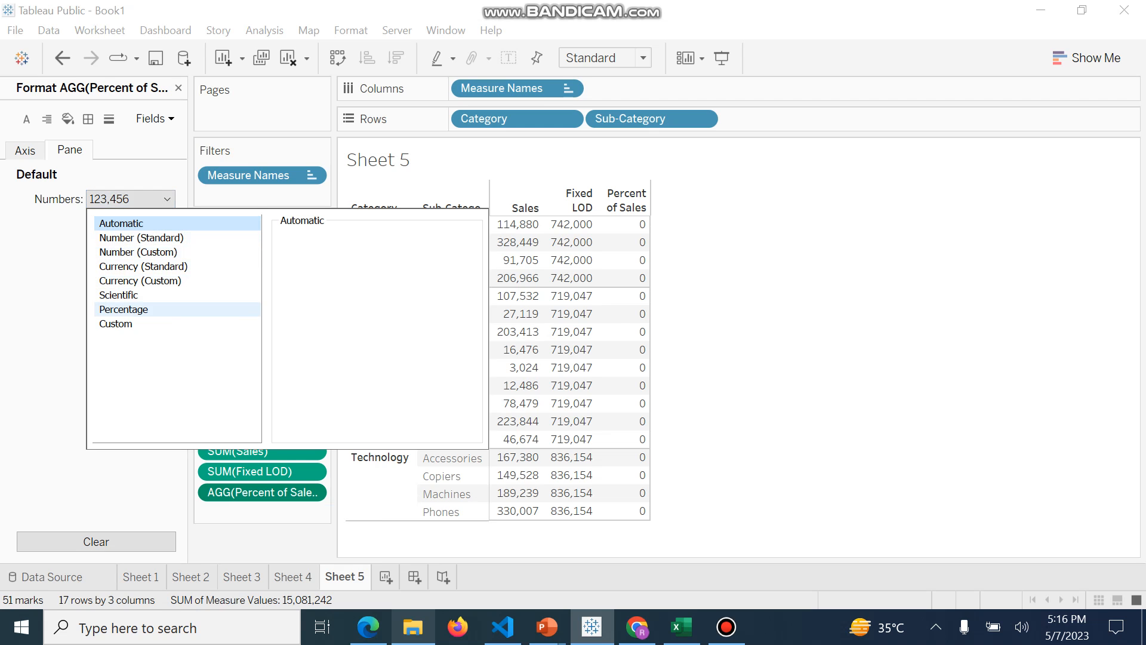
click(123, 309)
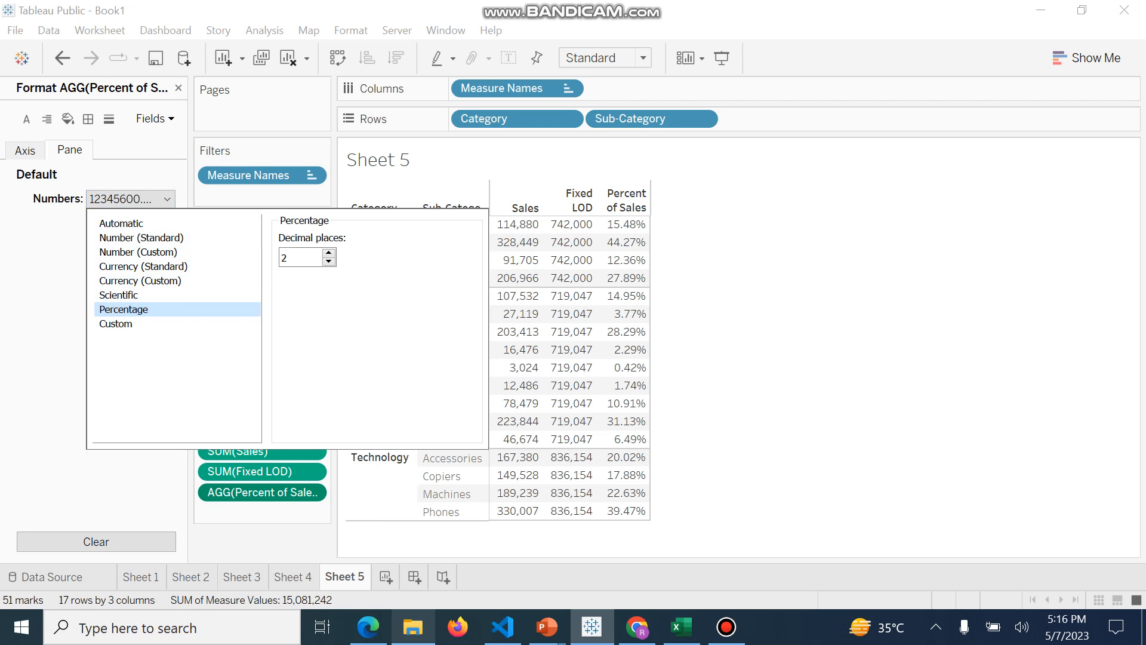
click(328, 261)
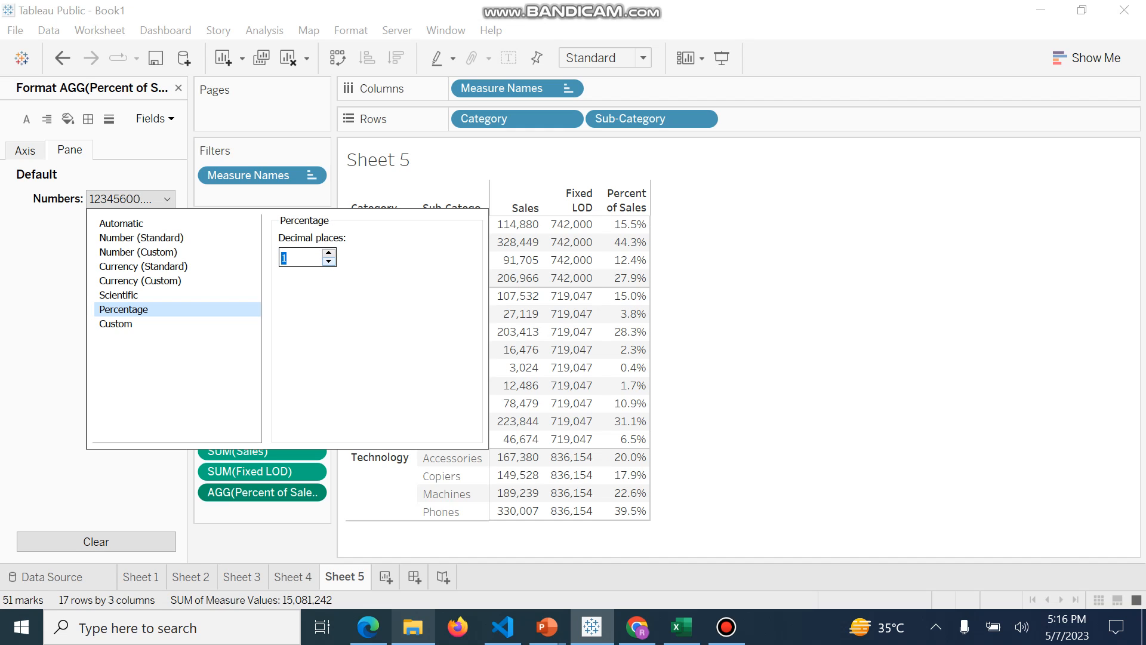
click(50, 358)
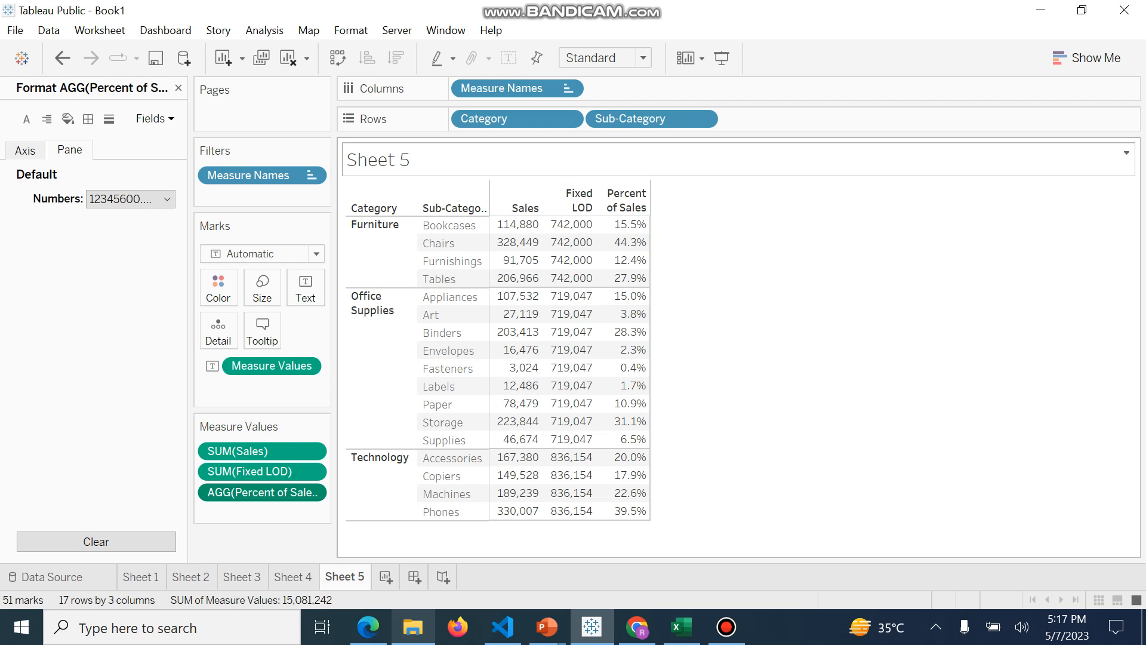
mouse_move(727, 627)
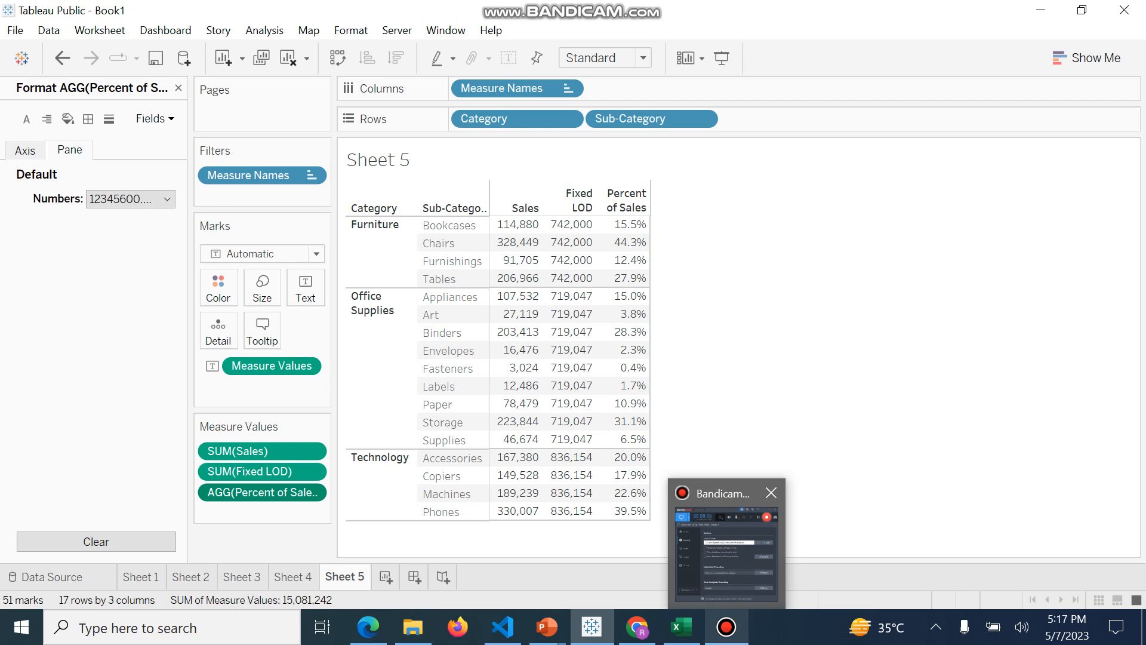